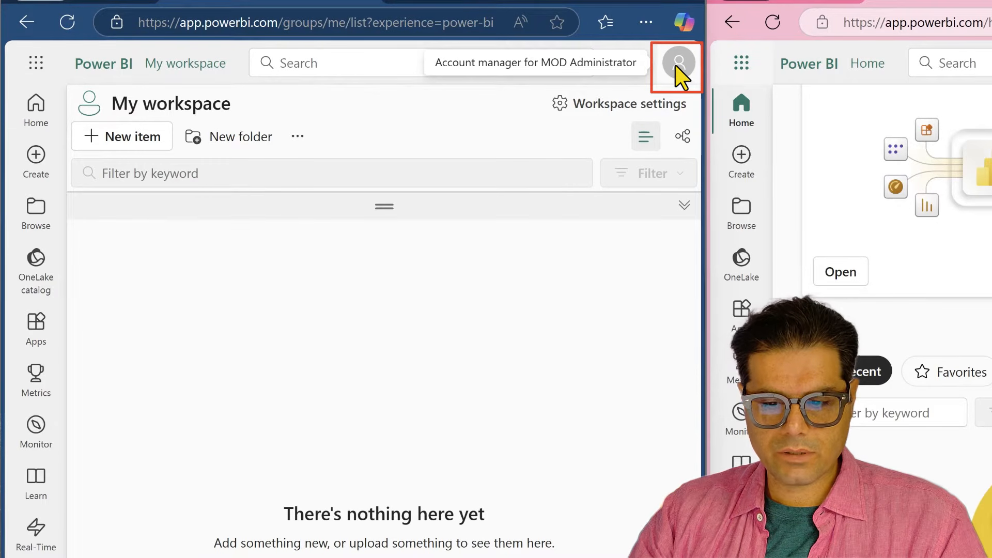
# - Check the account profile, tenant and license type in both Power BI windows, and close both profile panes
pyautogui.click(677, 64)
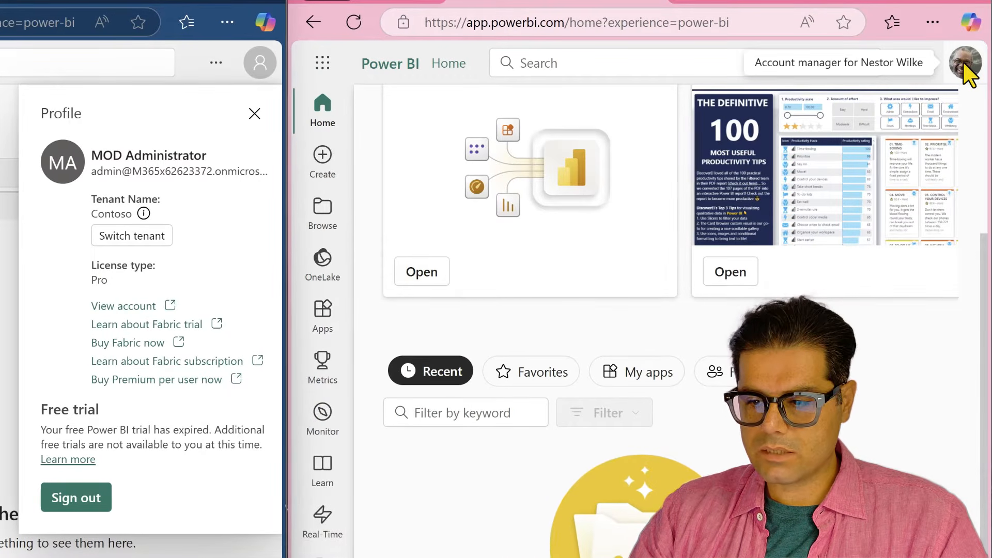
pyautogui.click(966, 62)
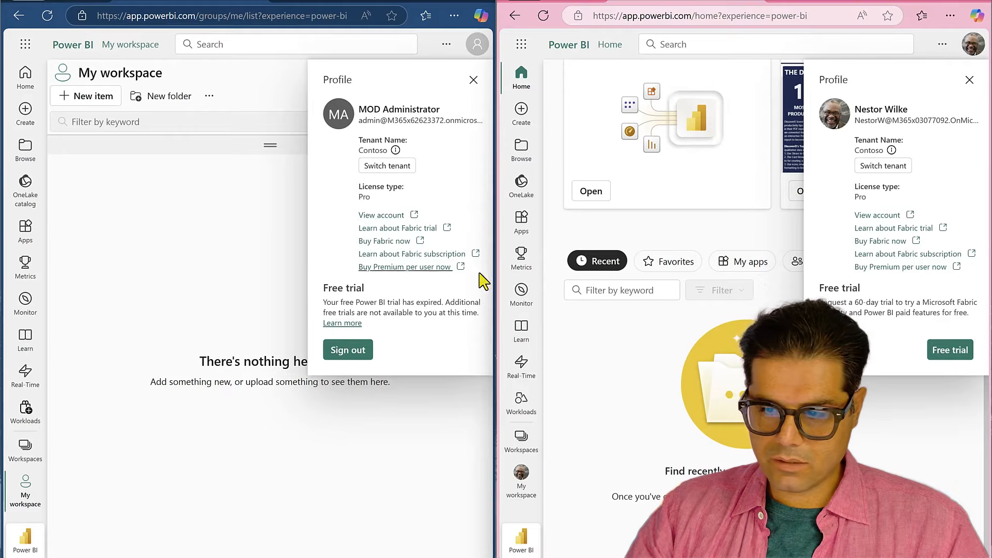
pyautogui.click(969, 79)
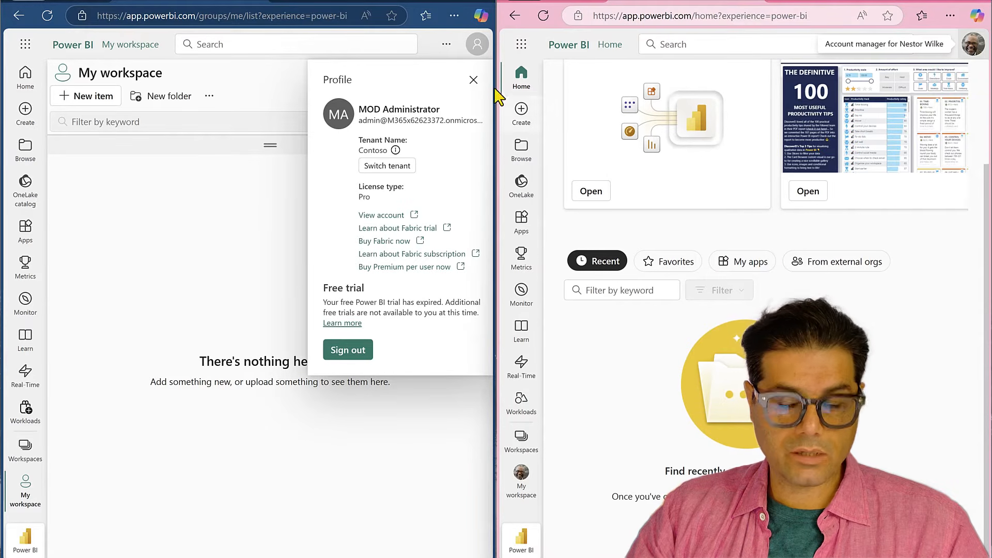
pyautogui.click(473, 81)
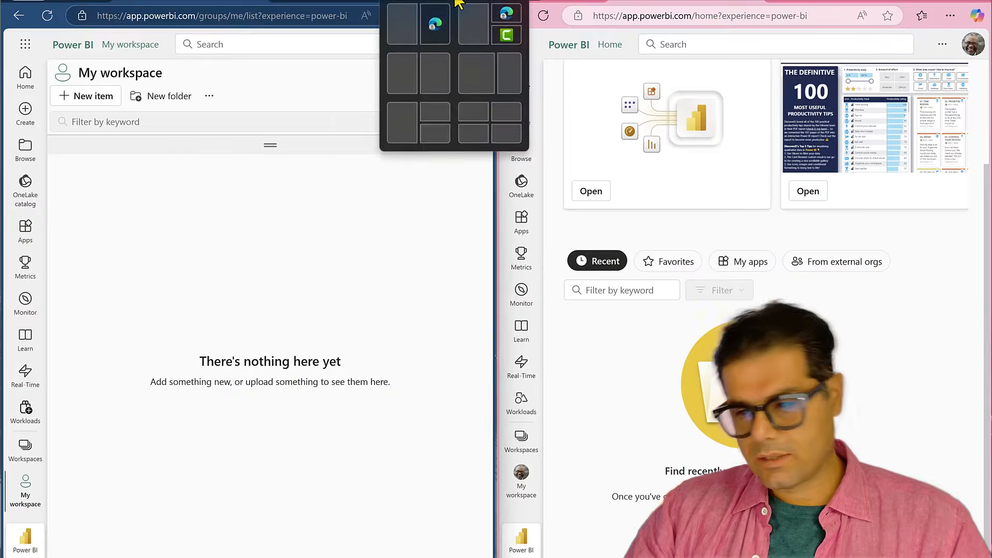
# - Maximize the administrator's window, open the tenant settings in the Admin portal, and filter them by "gues"
pyautogui.click(459, 4)
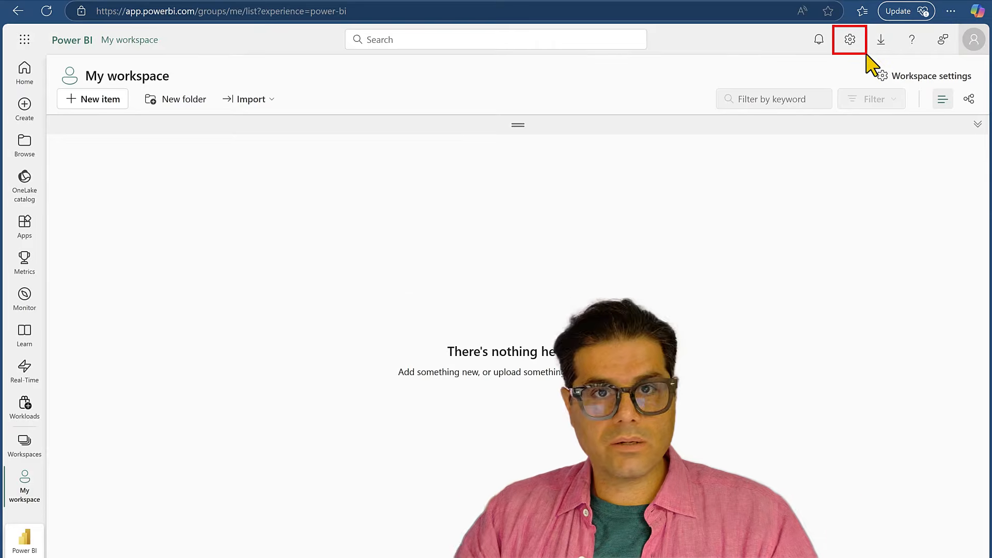
pyautogui.click(851, 41)
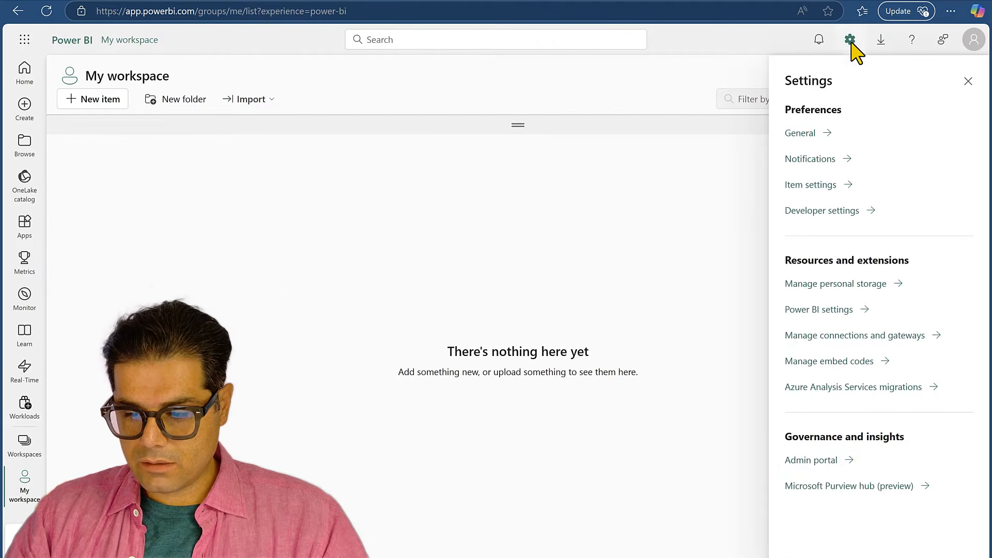
pyautogui.click(810, 461)
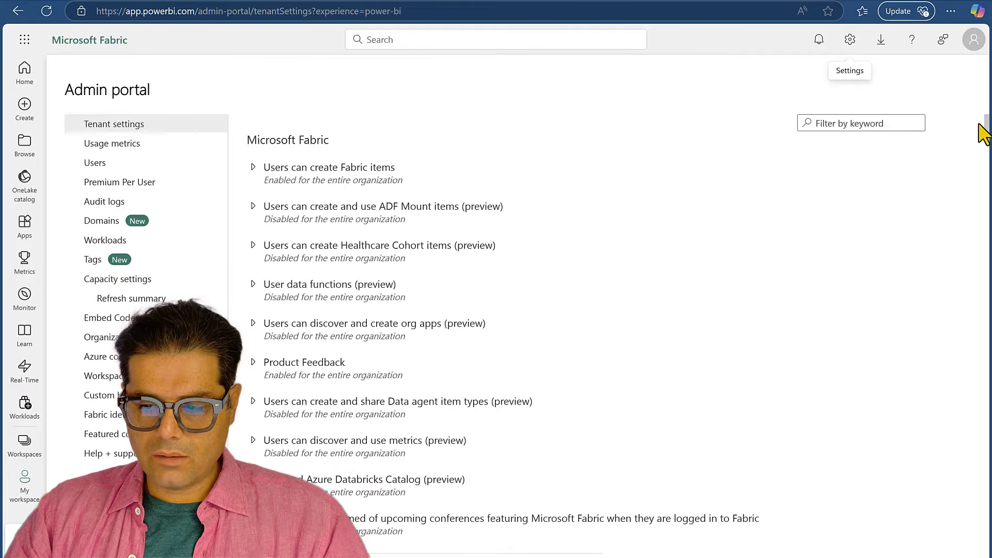
pyautogui.moveTo(984, 133)
pyautogui.mouseDown()
pyautogui.moveTo(985, 238)
pyautogui.moveTo(985, 130)
pyautogui.mouseUp()
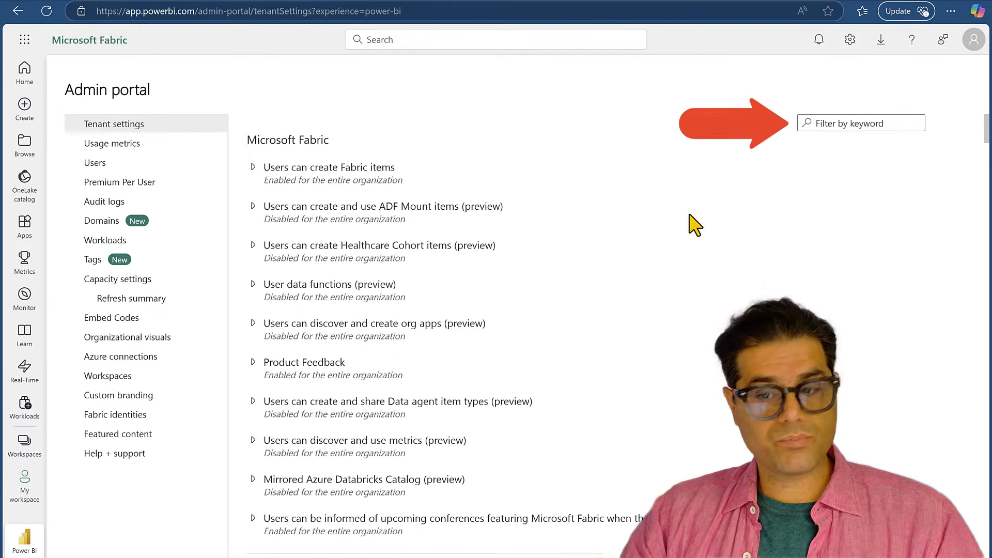
pyautogui.click(853, 126)
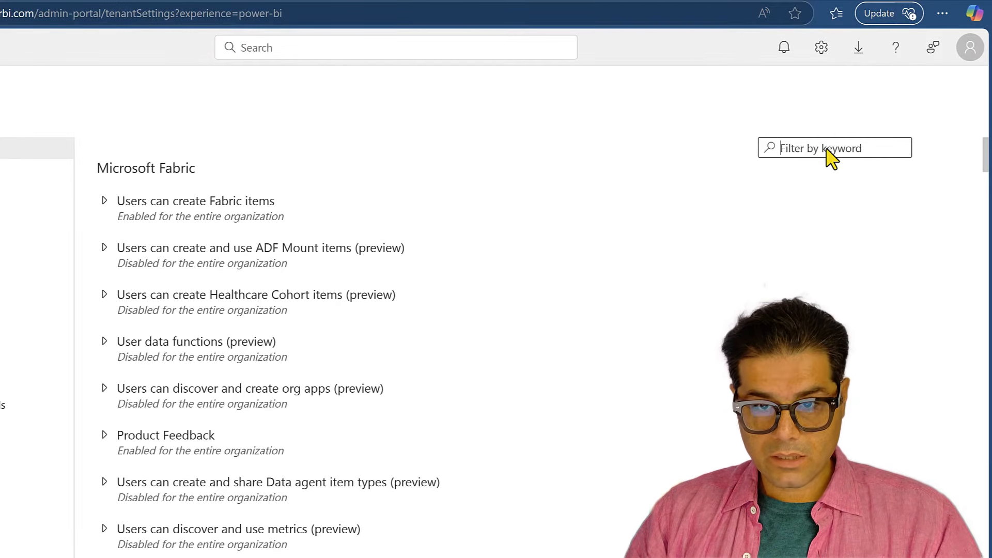
pyautogui.write('gues')
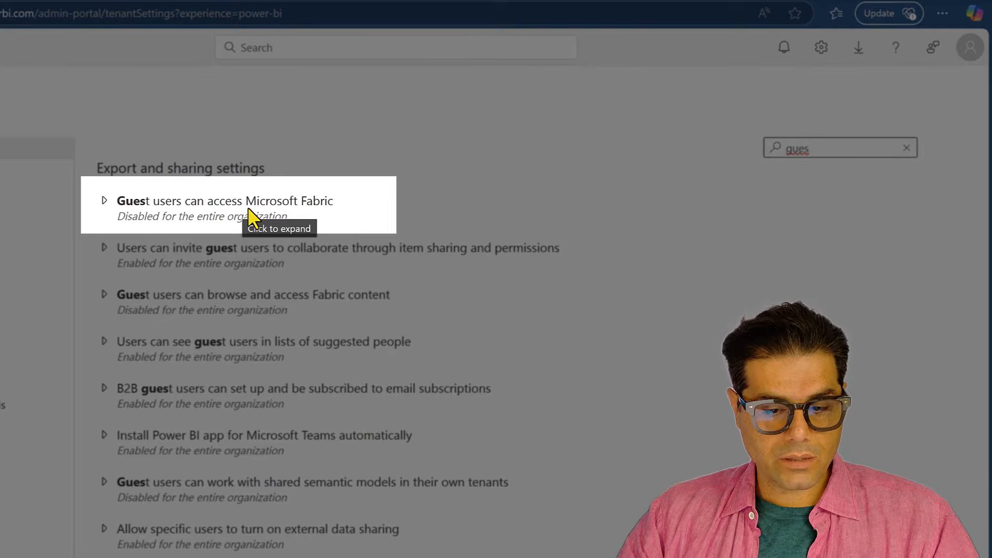
# - Enable "Guest users can access Microsoft Fabric" for the entire organization and apply the change
pyautogui.click(103, 199)
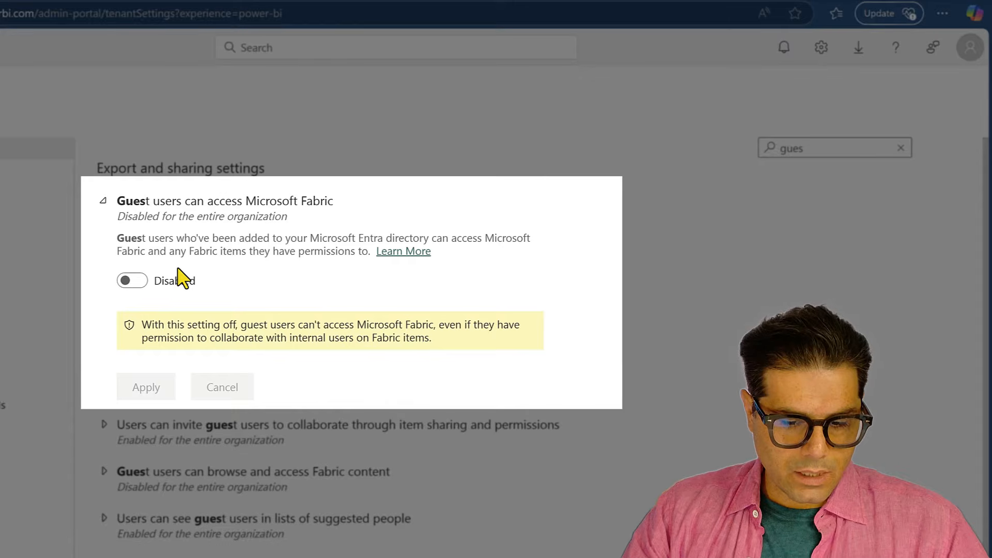
pyautogui.click(133, 282)
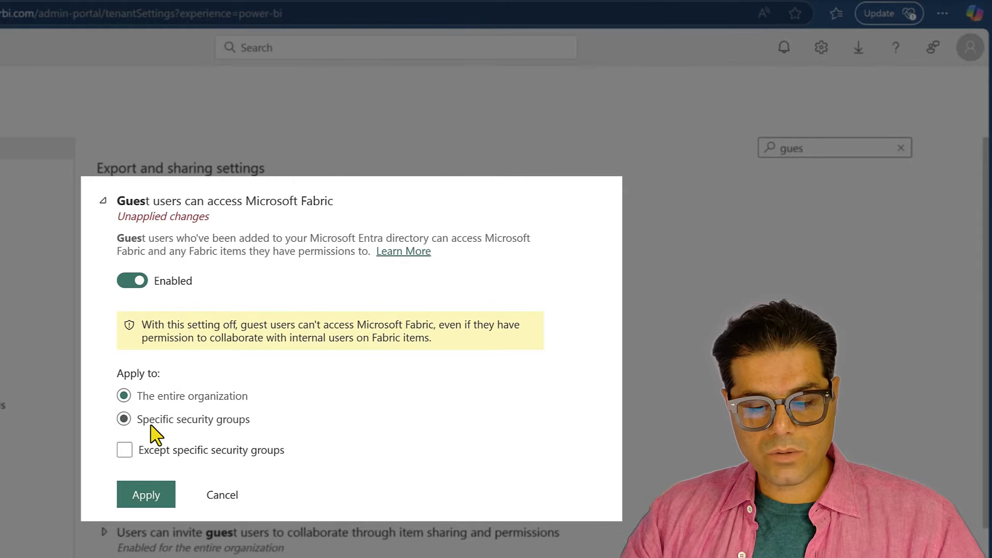
pyautogui.click(154, 489)
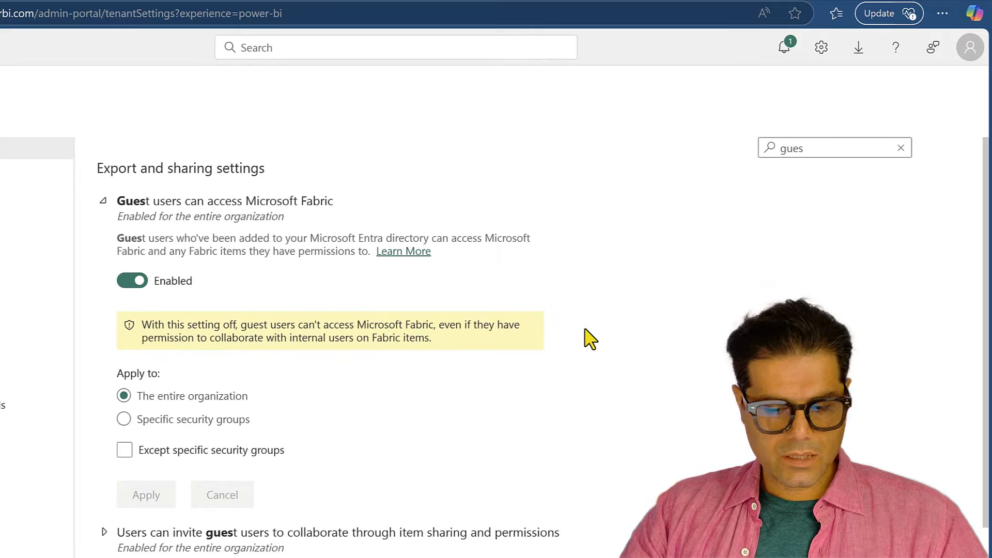
# - Disable "Users can invite guest users to collaborate through item sharing and permissions" and apply the change
pyautogui.scroll(-4, 590, 339)
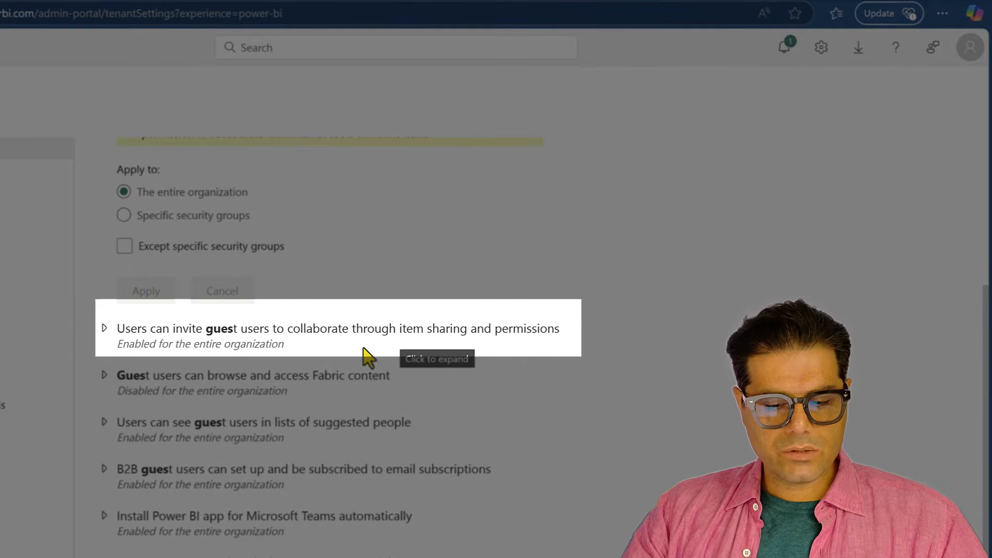
pyautogui.click(108, 331)
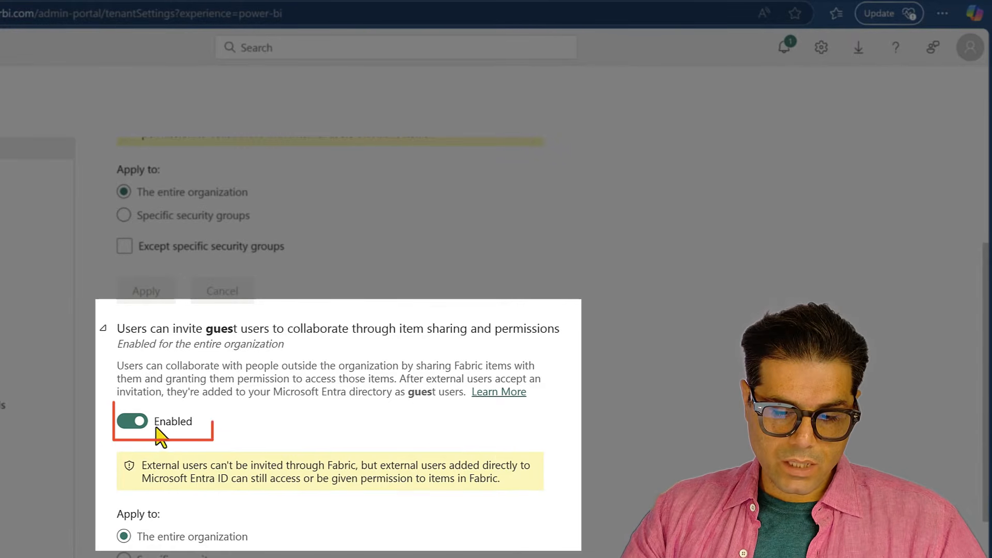
pyautogui.click(137, 424)
pyautogui.scroll(-3, 170, 465)
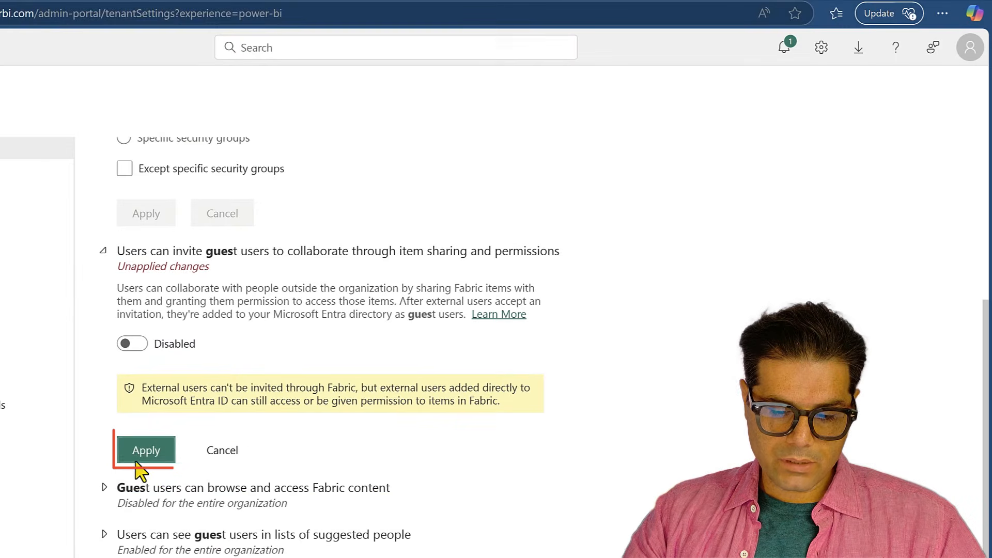
pyautogui.click(142, 457)
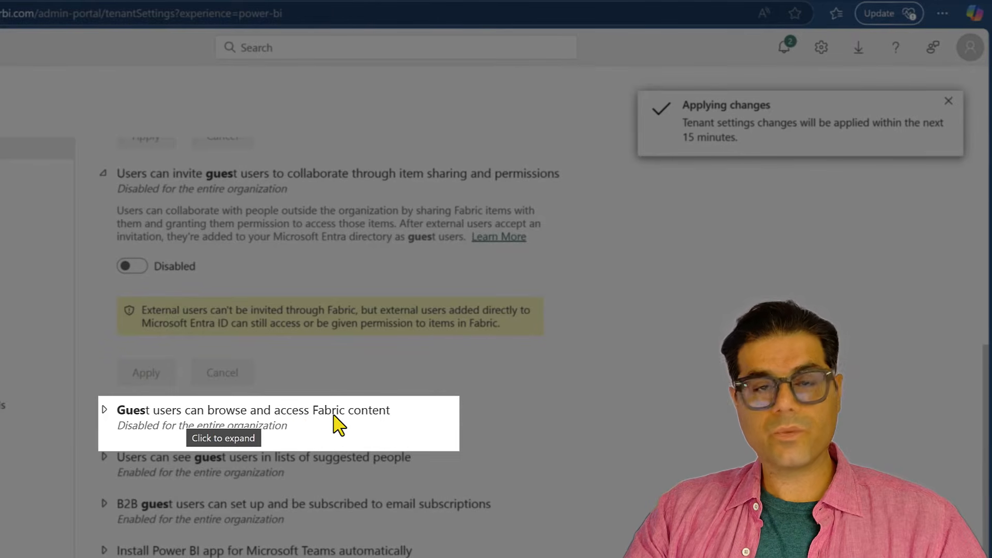
# - Disable the tenant setting "Users can see guest users in lists of suggested people"
pyautogui.scroll(-1, 101, 465)
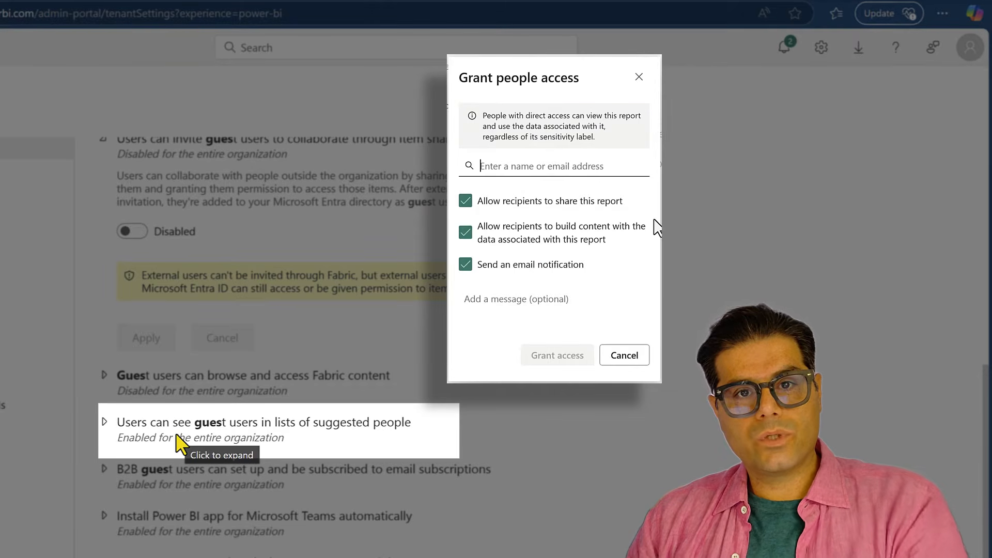
pyautogui.write('a')
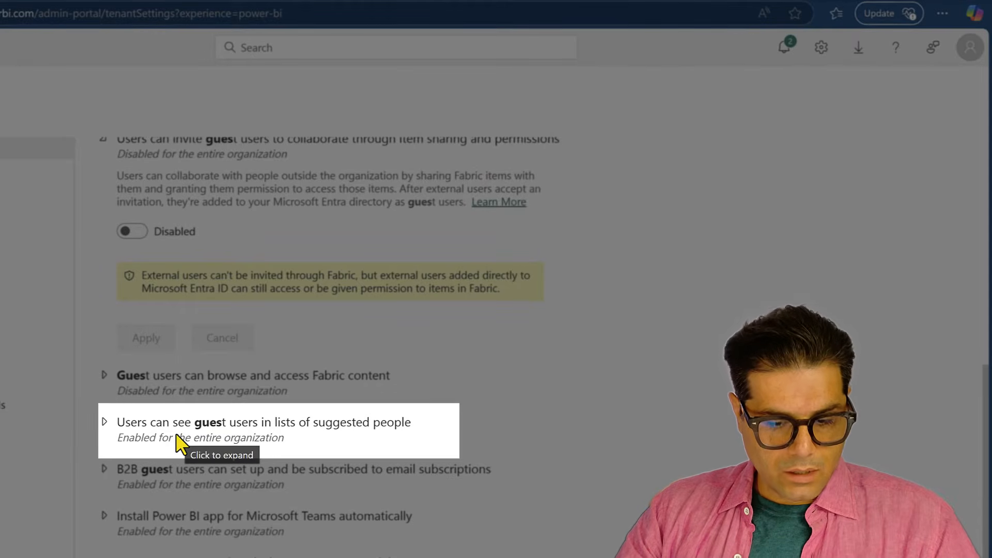
pyautogui.click(155, 438)
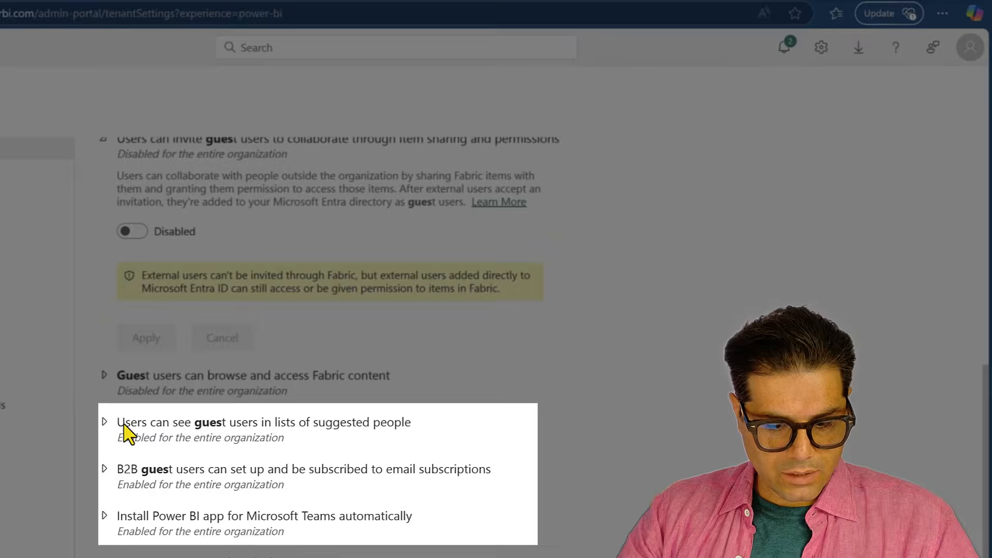
pyautogui.click(132, 541)
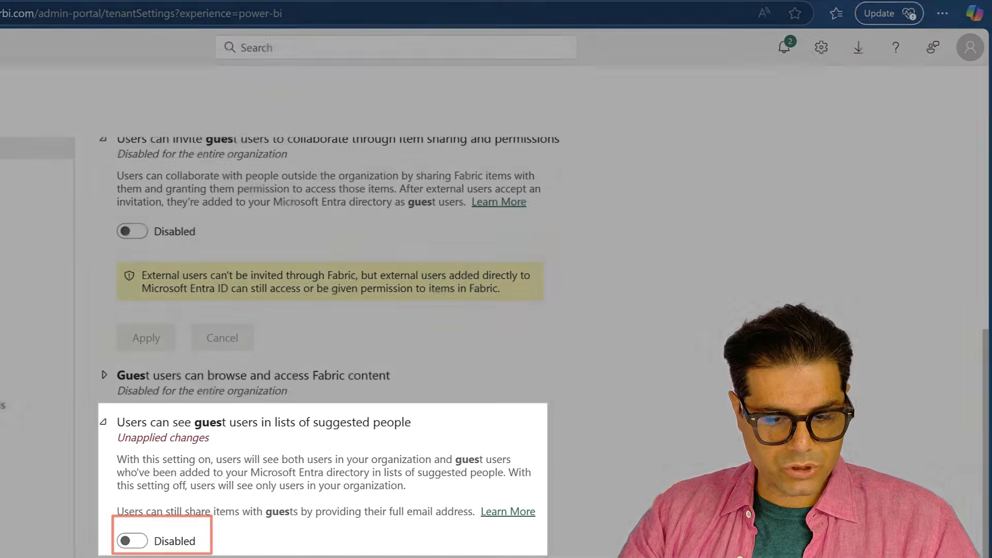
# - Disable "B2B guest users can set up and be subscribed to email subscriptions" and apply the change
pyautogui.scroll(8, 436, 547)
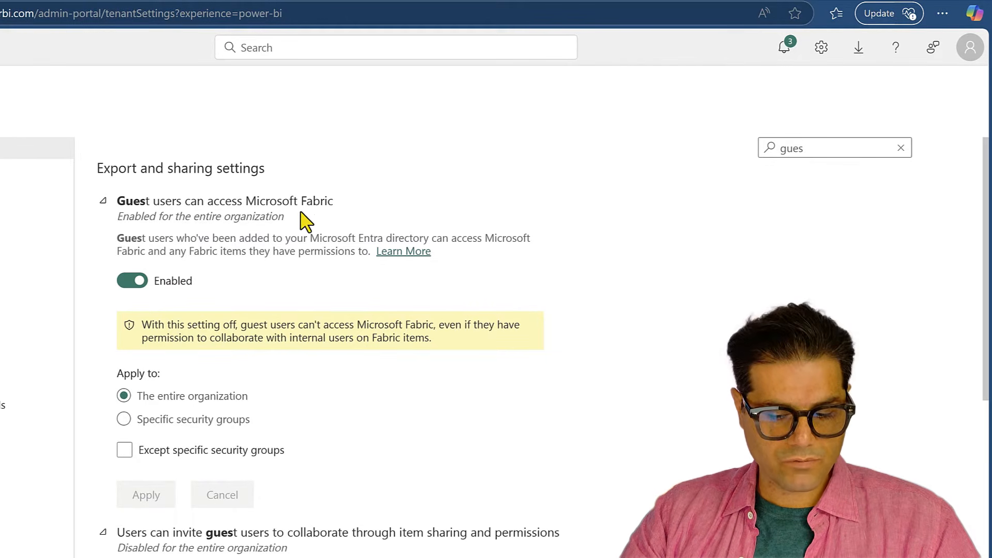
pyautogui.scroll(-10, 343, 299)
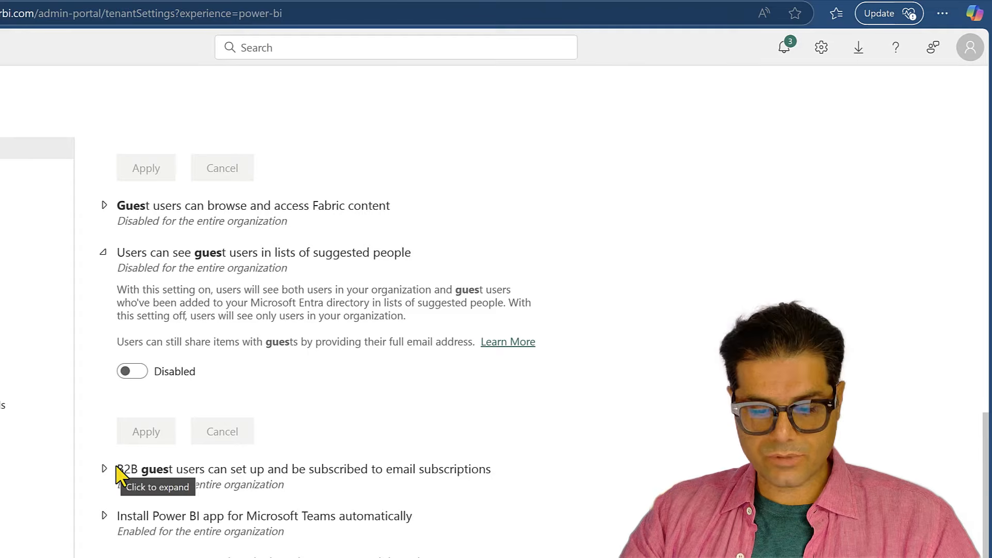
pyautogui.click(115, 471)
pyautogui.scroll(-3, 182, 472)
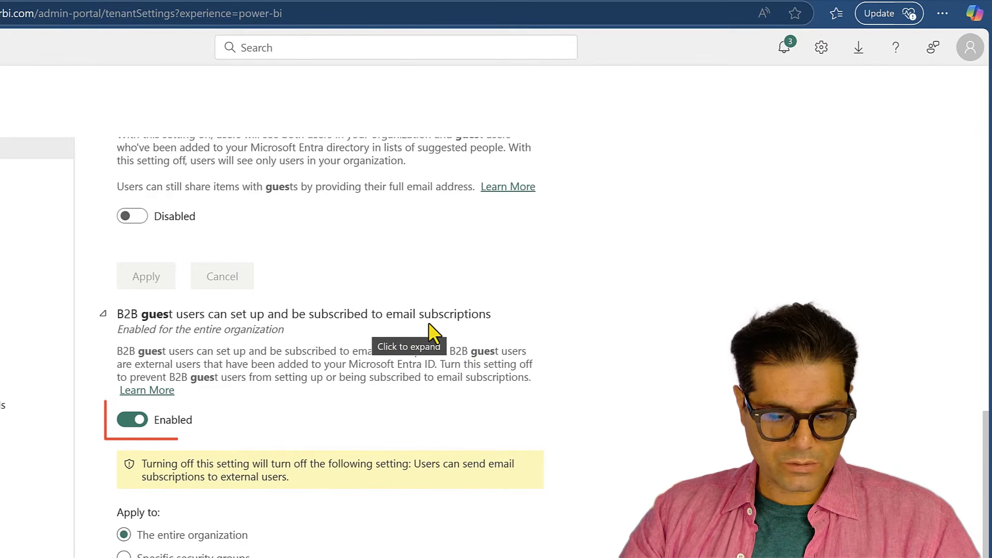
pyautogui.click(130, 419)
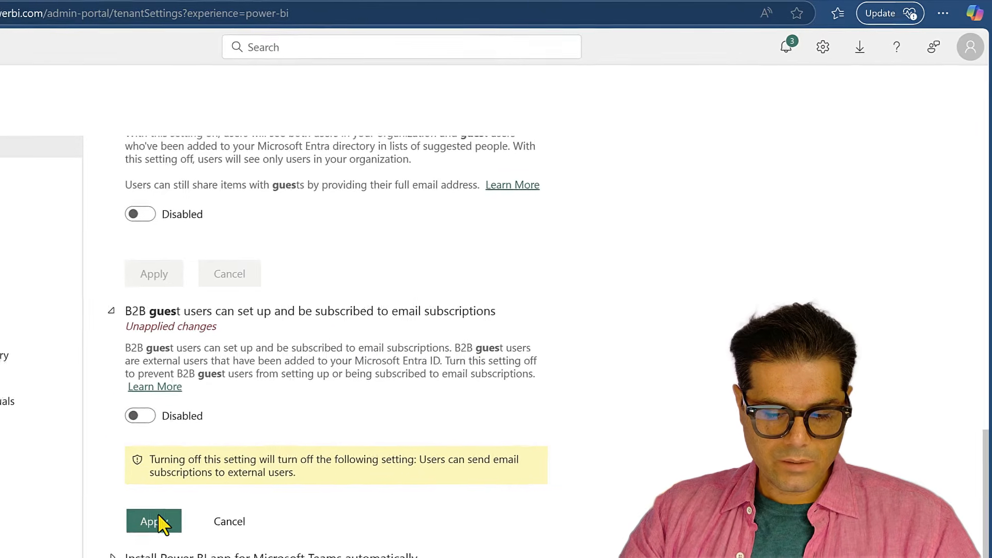
pyautogui.click(150, 521)
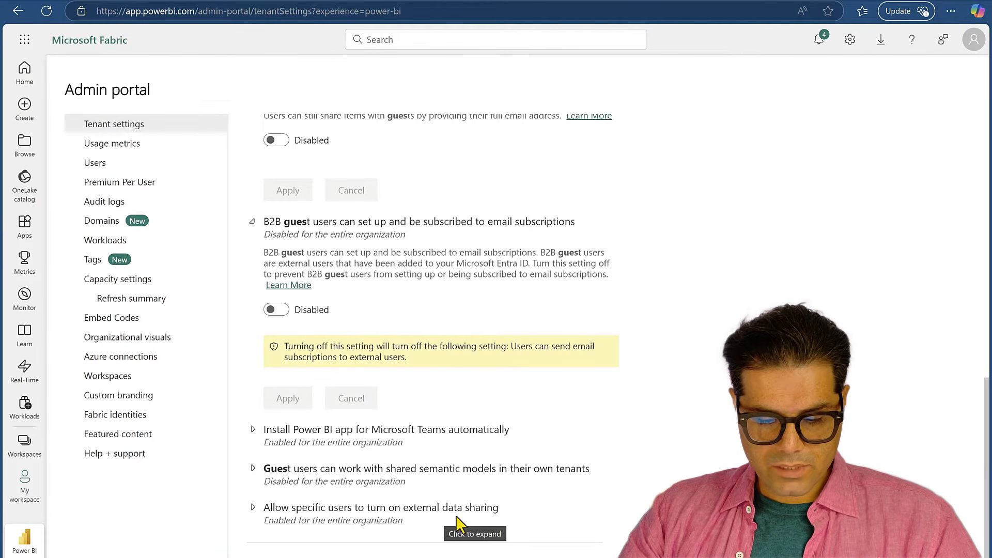
# - Disable "Allow specific users to turn on external data sharing", apply the change, and collapse the expanded settings
pyautogui.click(259, 509)
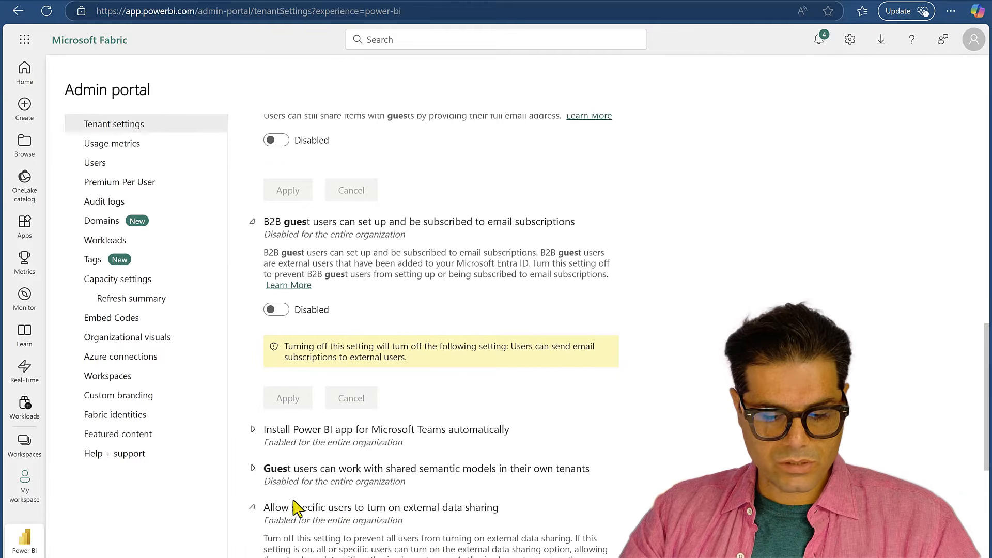
pyautogui.scroll(-4, 436, 481)
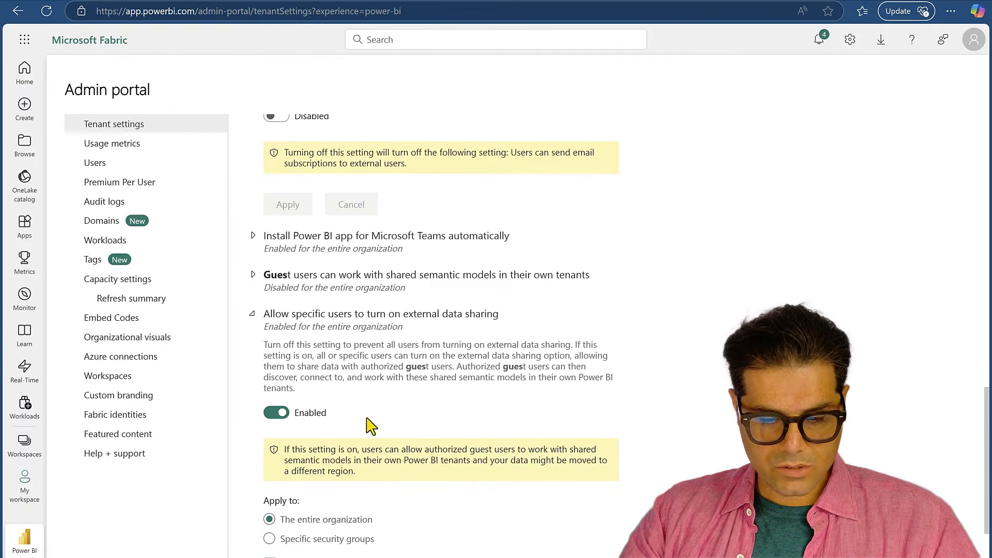
pyautogui.click(279, 413)
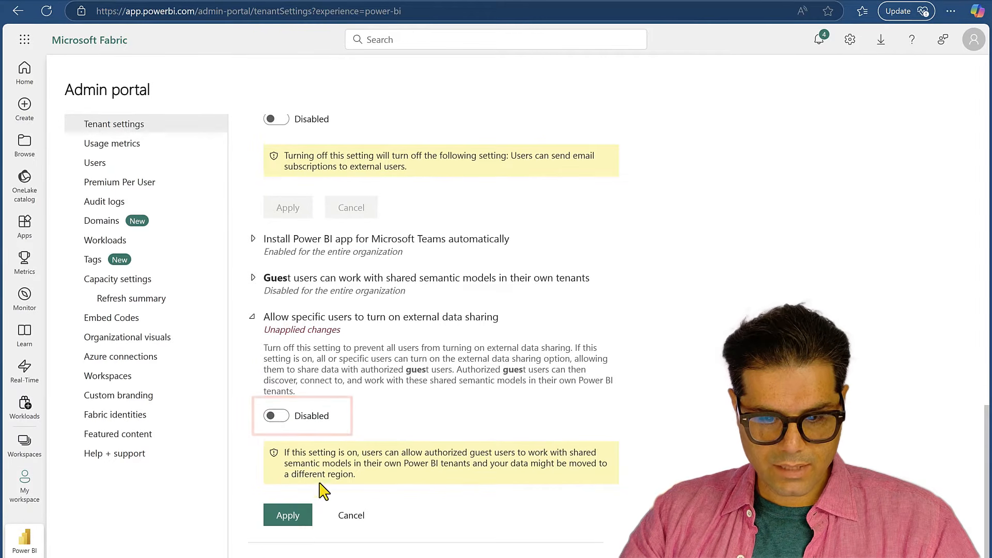
pyautogui.click(299, 514)
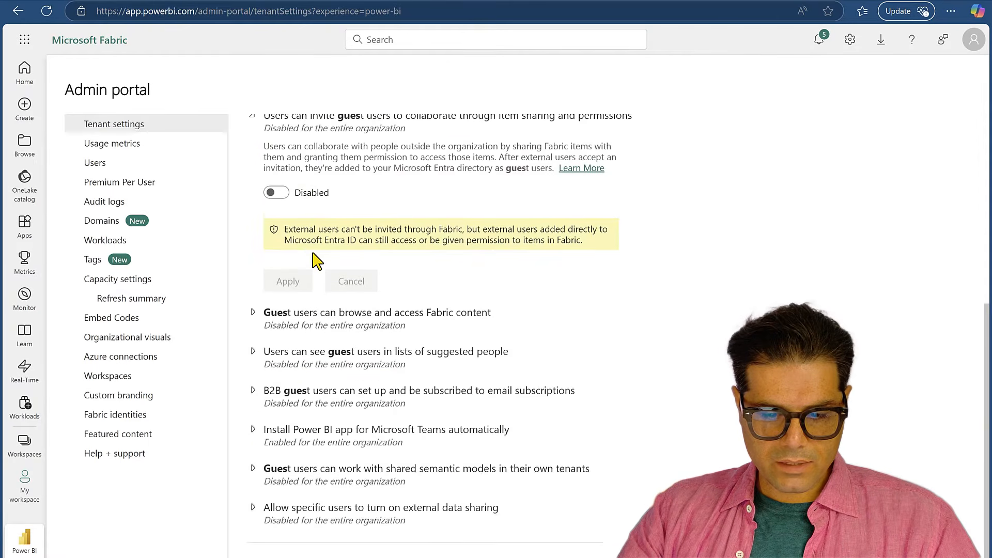
pyautogui.scroll(4, 317, 261)
pyautogui.click(292, 309)
pyautogui.scroll(3, 290, 275)
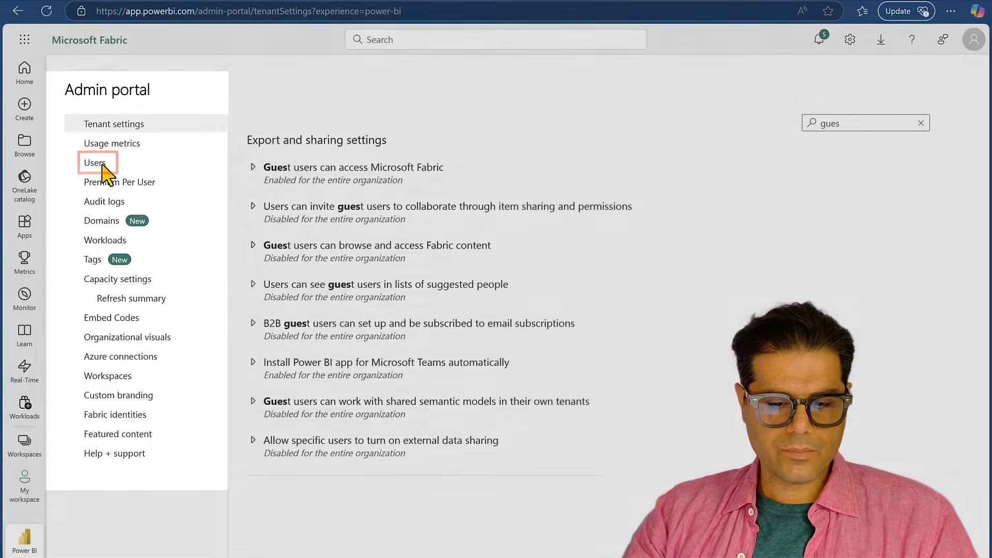
# - Go from the Admin portal's user management to the Microsoft 365 admin center and open its guest users list
pyautogui.click(97, 163)
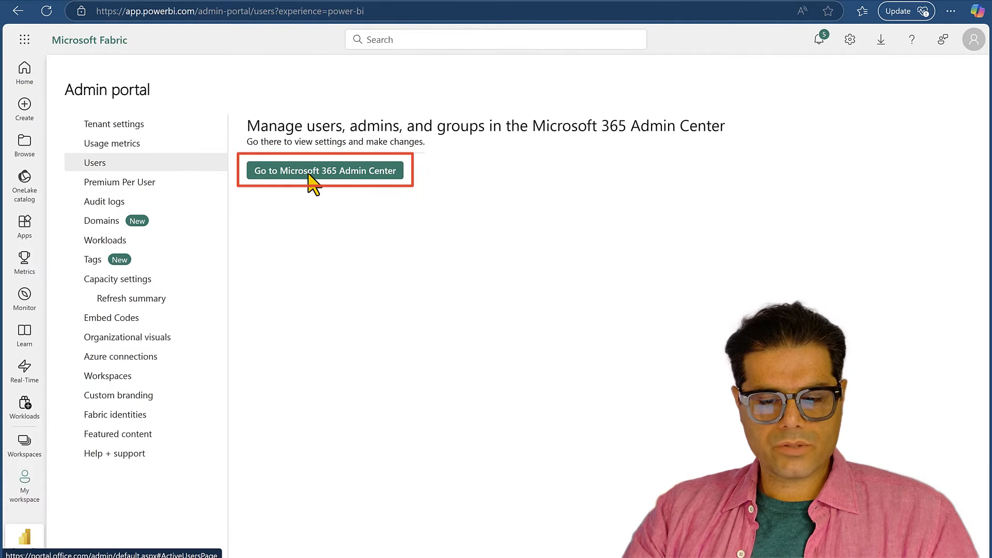
pyautogui.click(340, 173)
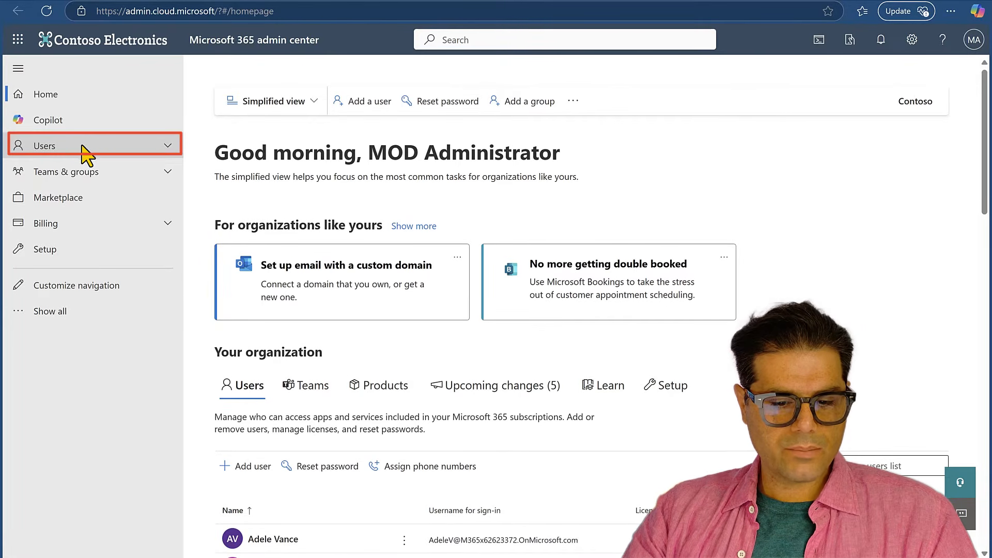
pyautogui.click(64, 148)
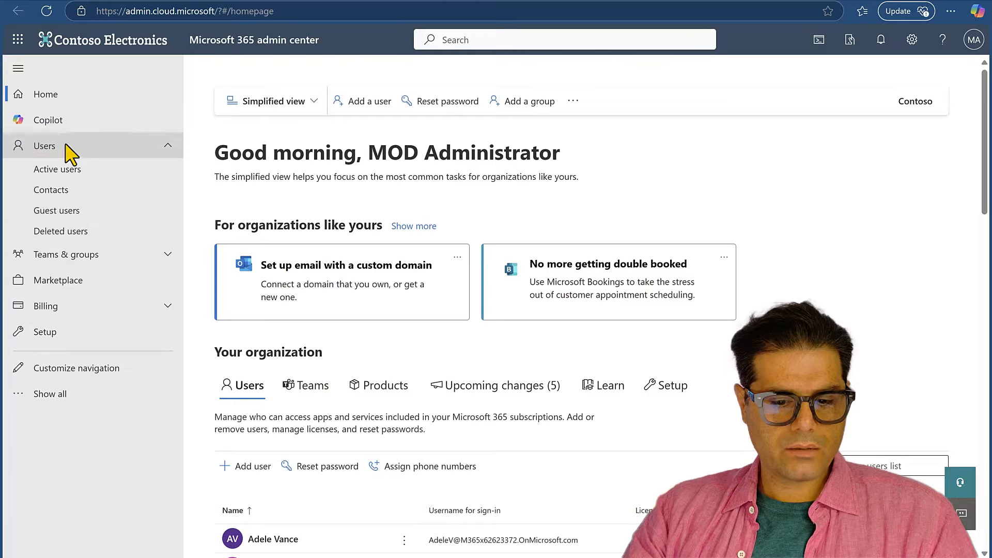
pyautogui.click(75, 212)
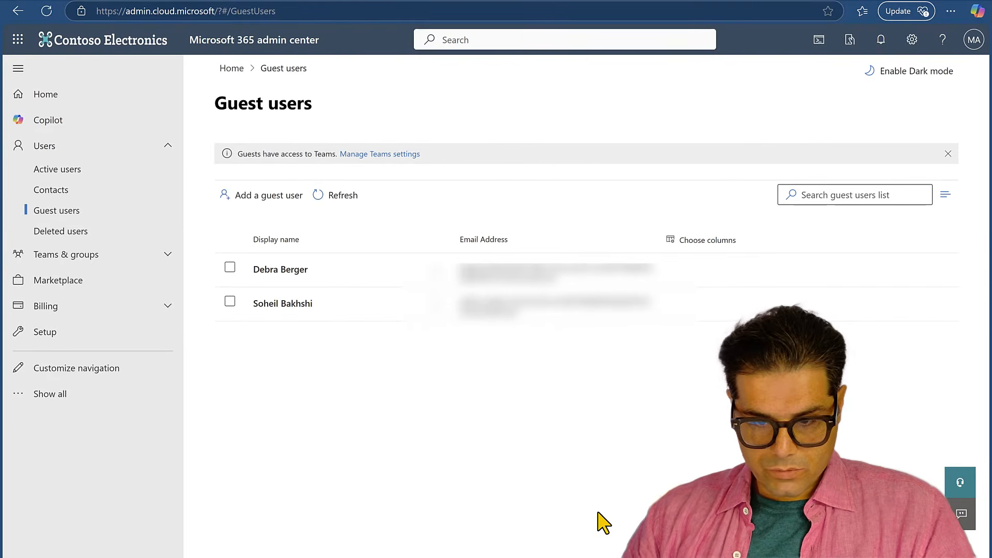
# - Place the admin center window beside the Power BI window and copy the account e-mail from the Power BI user's profile
pyautogui.press('super+Left')
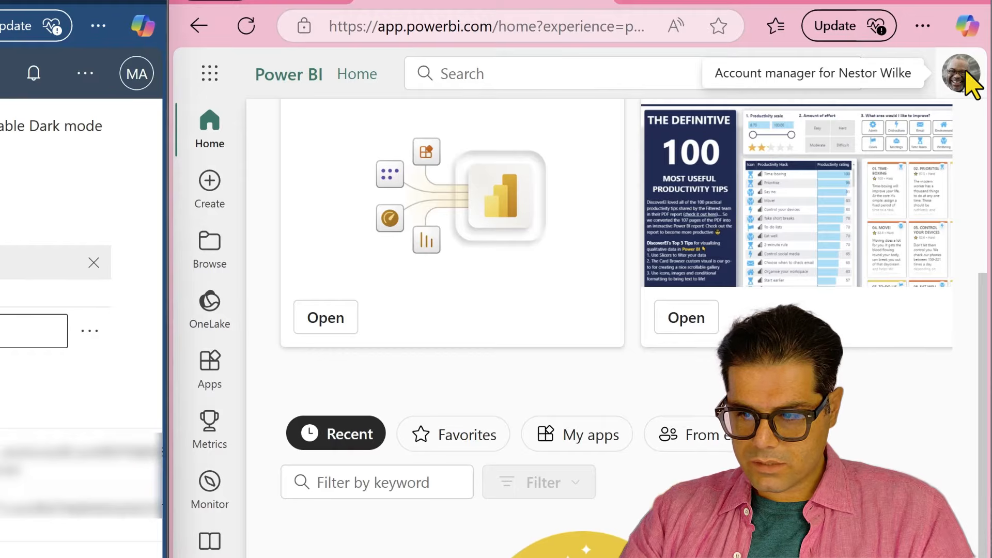
pyautogui.click(966, 74)
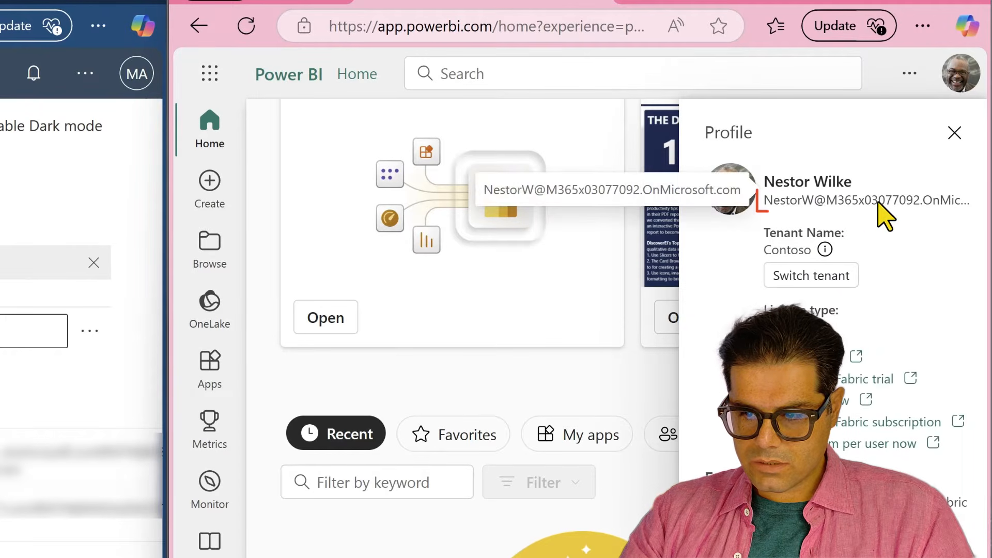
pyautogui.tripleClick(899, 201)
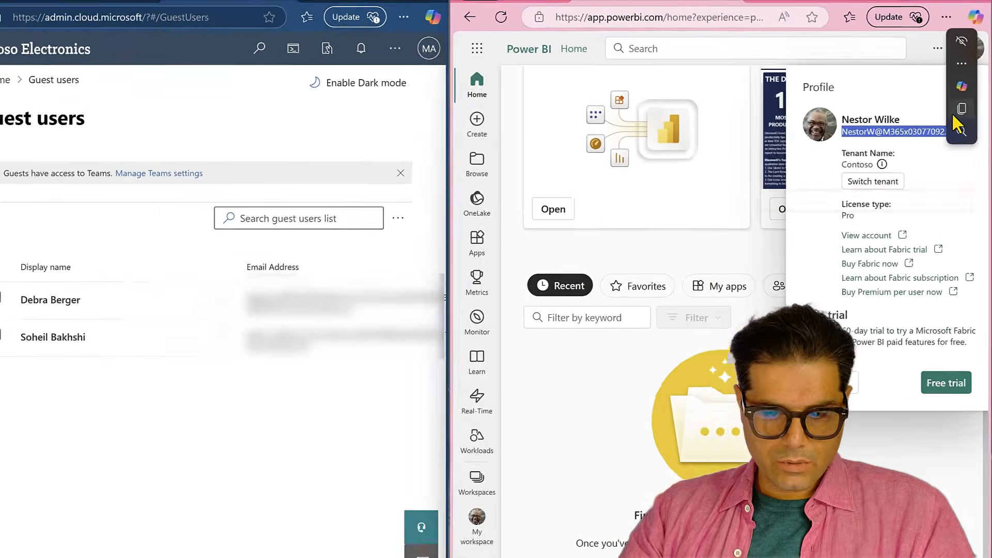
pyautogui.click(953, 113)
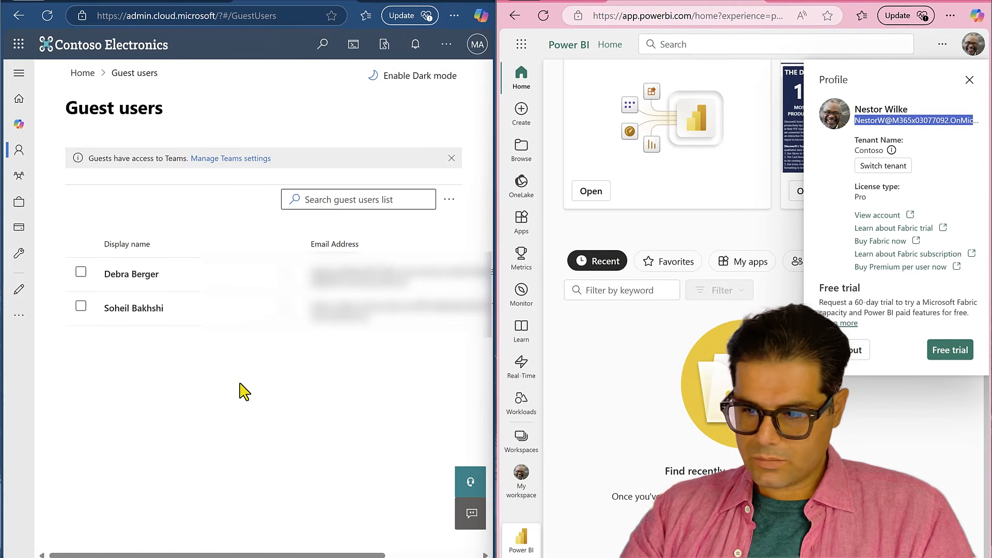
# - Start adding a guest user from the admin center's guest users list and choose the "Invite user" template
pyautogui.click(243, 391)
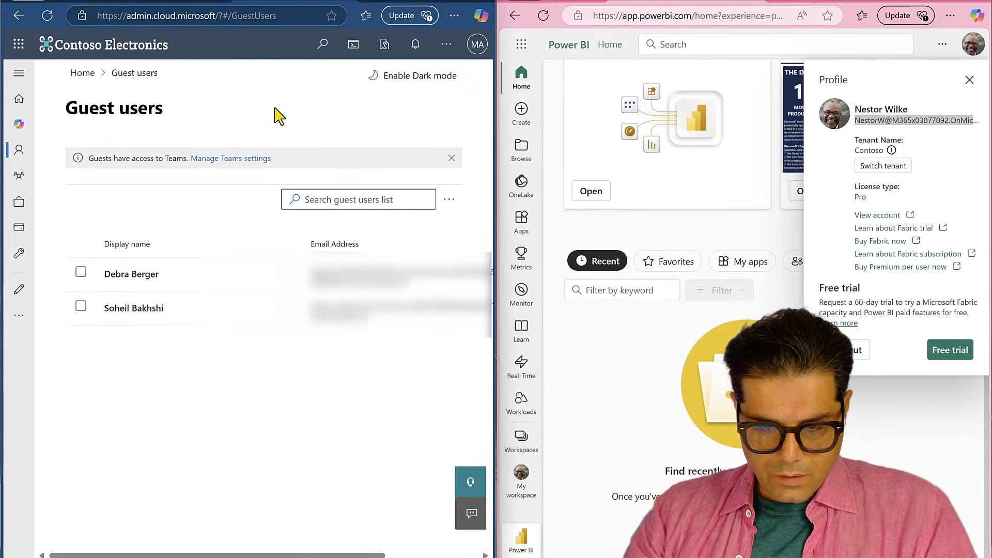
pyautogui.click(451, 204)
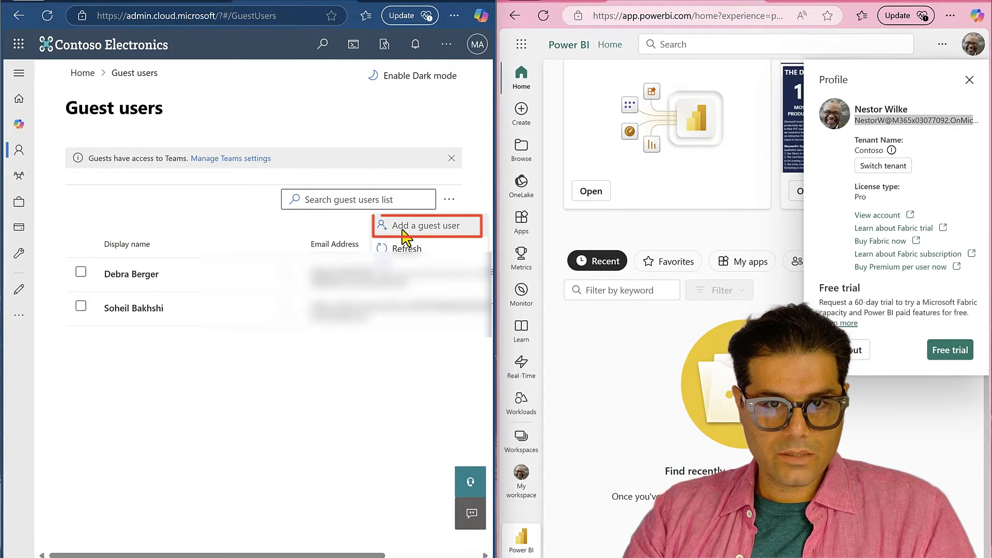
pyautogui.click(432, 231)
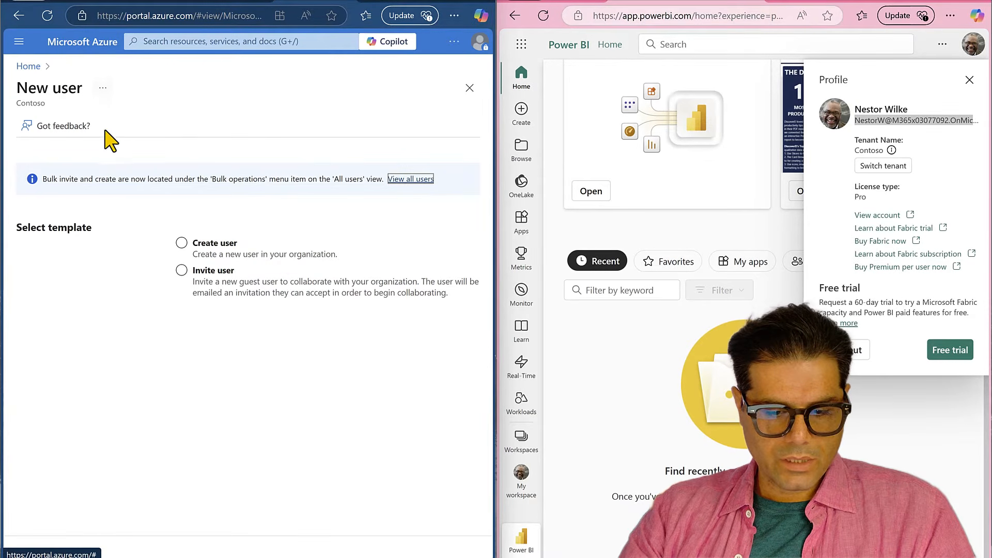
pyautogui.click(190, 272)
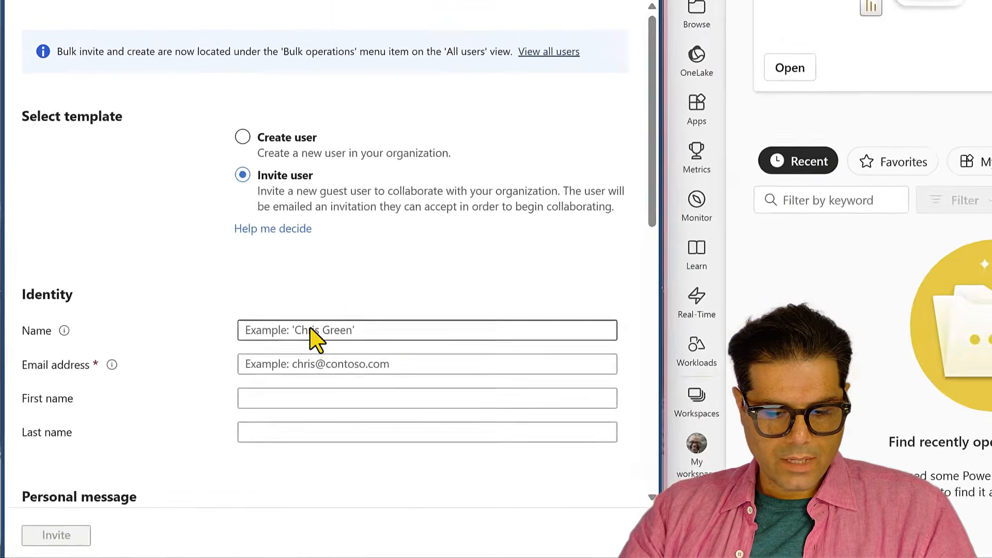
# - Fill in the guest's full name, paste the copied e-mail address, and send the invitation
pyautogui.click(232, 390)
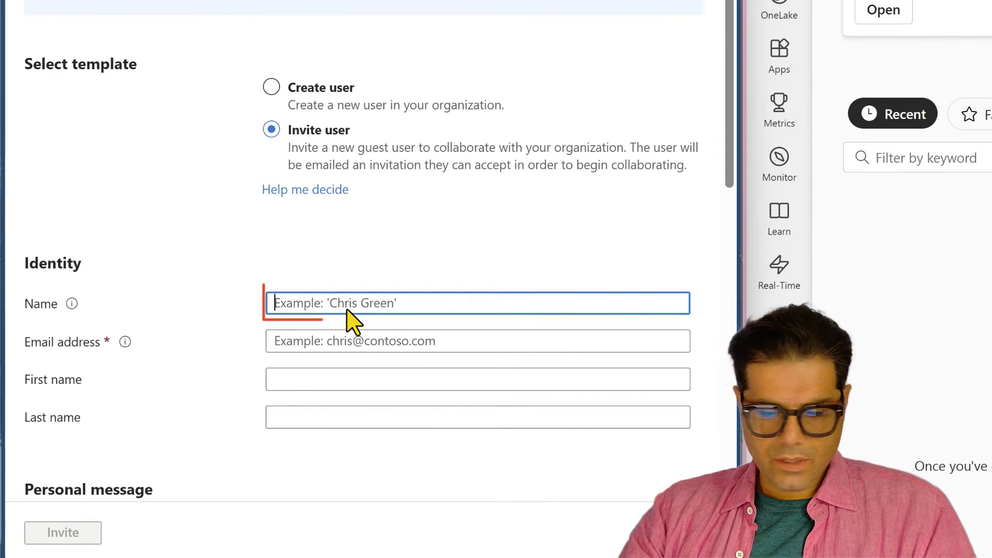
pyautogui.write('Nestor Wilke')
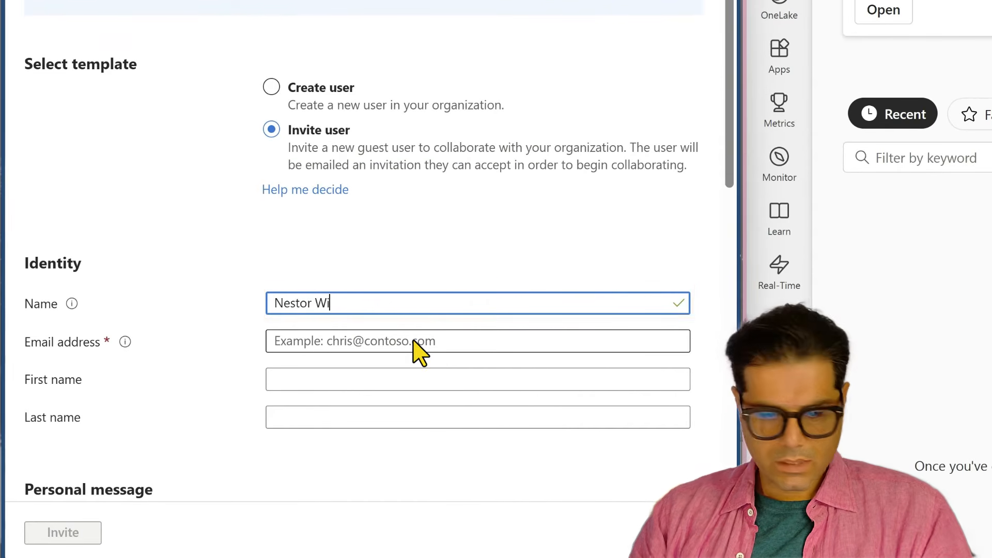
pyautogui.click(413, 342)
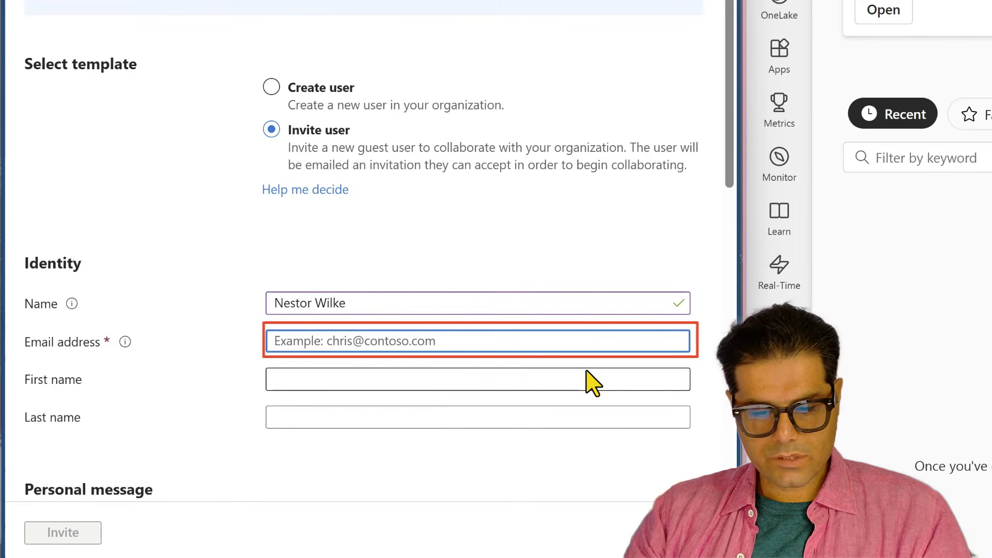
pyautogui.hotkey('ctrl', 'v')
pyautogui.click(378, 383)
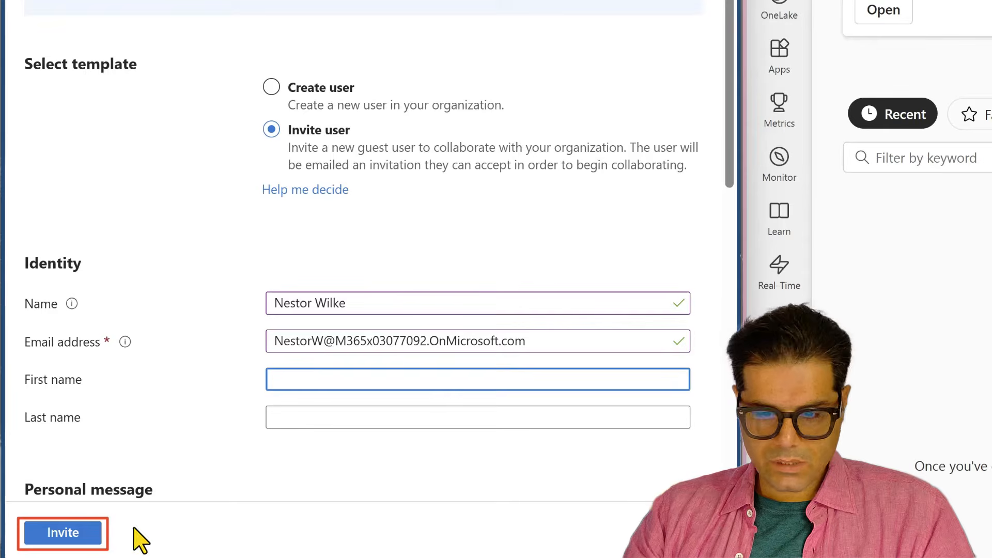
pyautogui.click(72, 532)
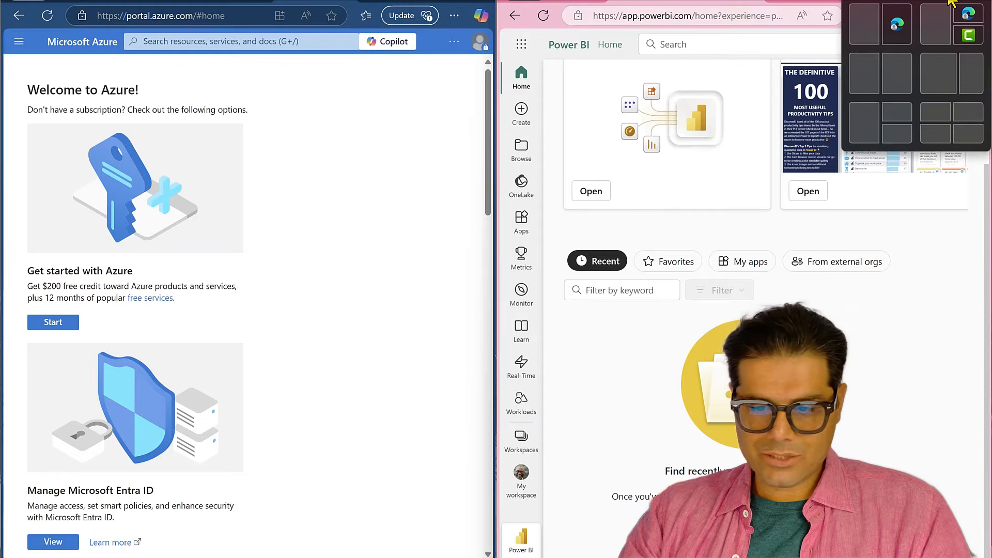
# - Maximize the guest's Power BI window, switch to Outlook, and follow the acceptance link in the MOD Administrator invitation e-mail
pyautogui.click(952, 3)
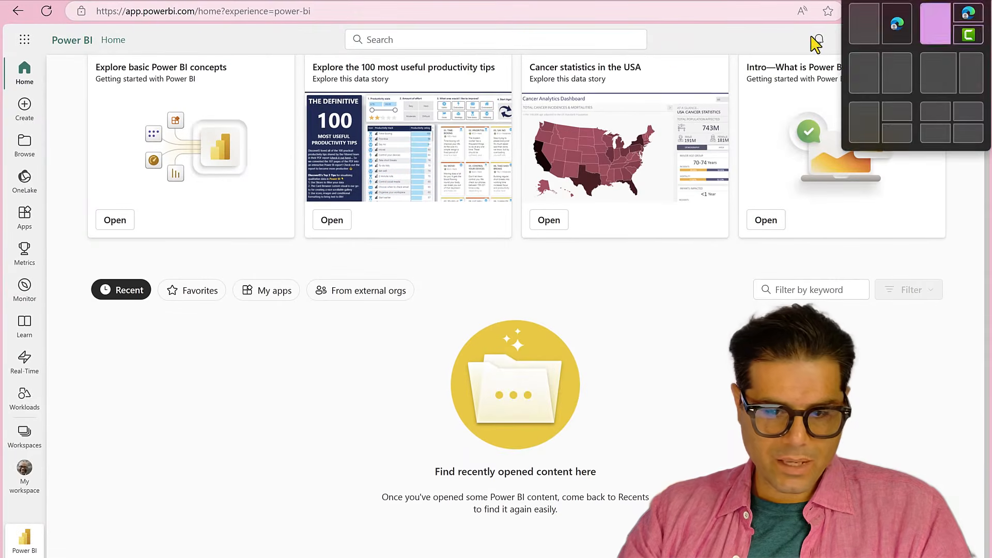
pyautogui.click(24, 39)
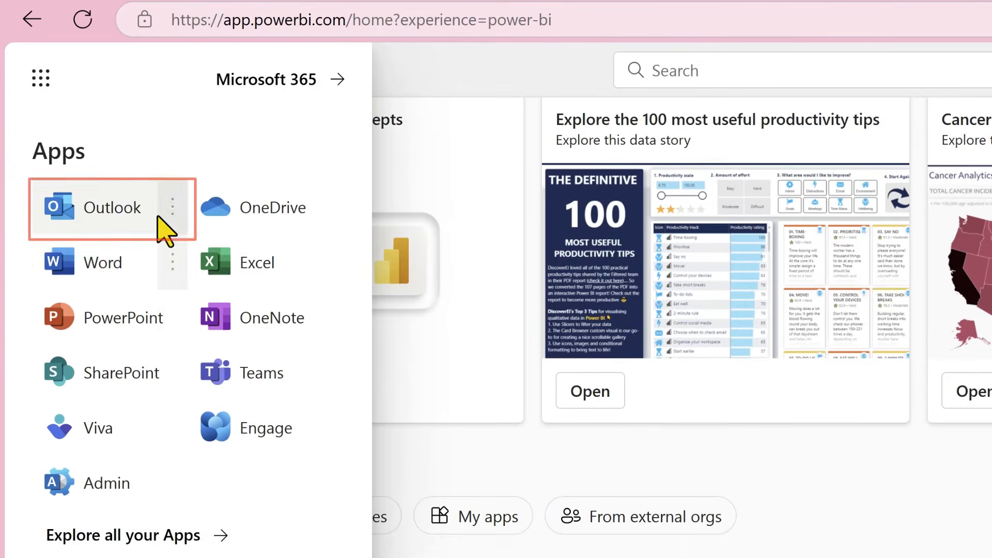
pyautogui.click(158, 217)
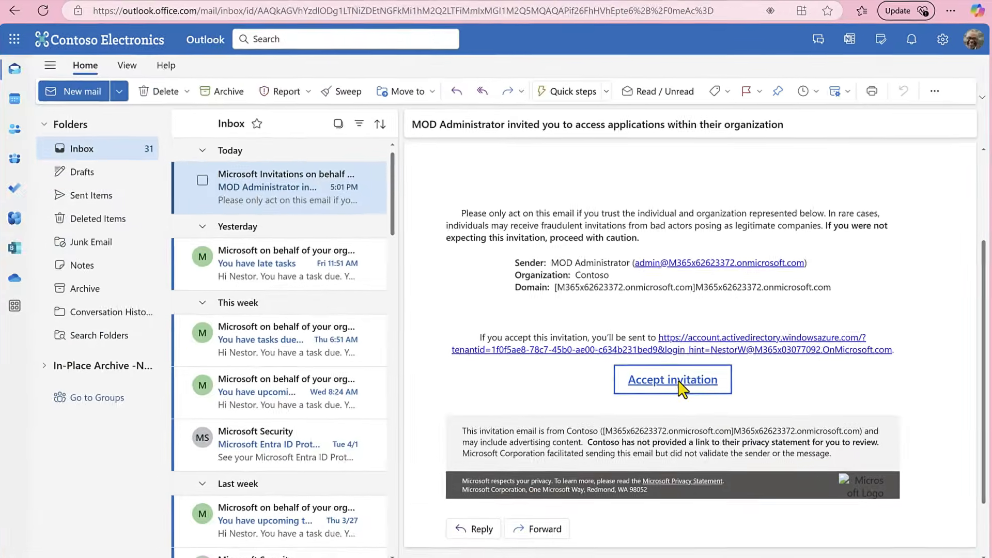
pyautogui.click(556, 509)
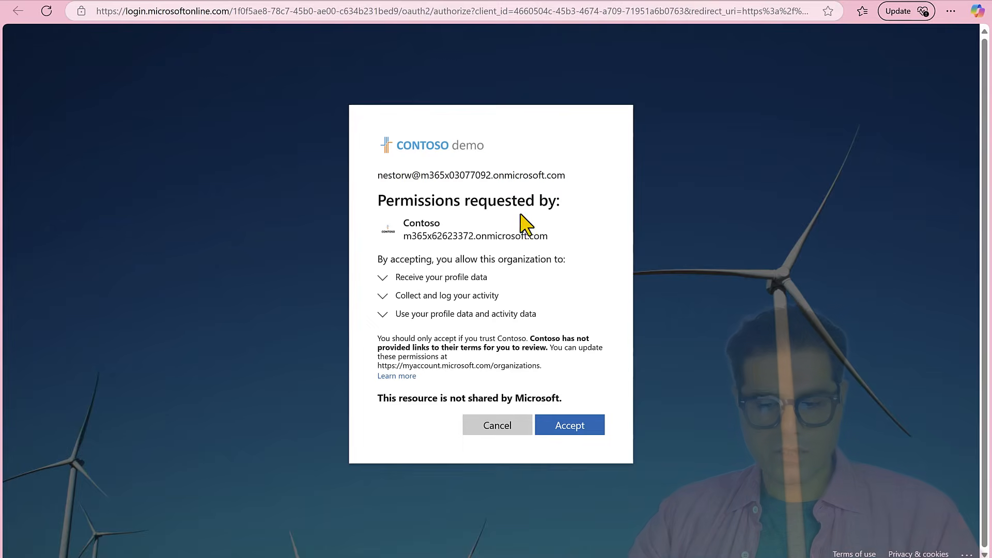
# - Expand the three permissions requested by Contoso to review their details, and accept the request
pyautogui.click(410, 277)
pyautogui.click(386, 312)
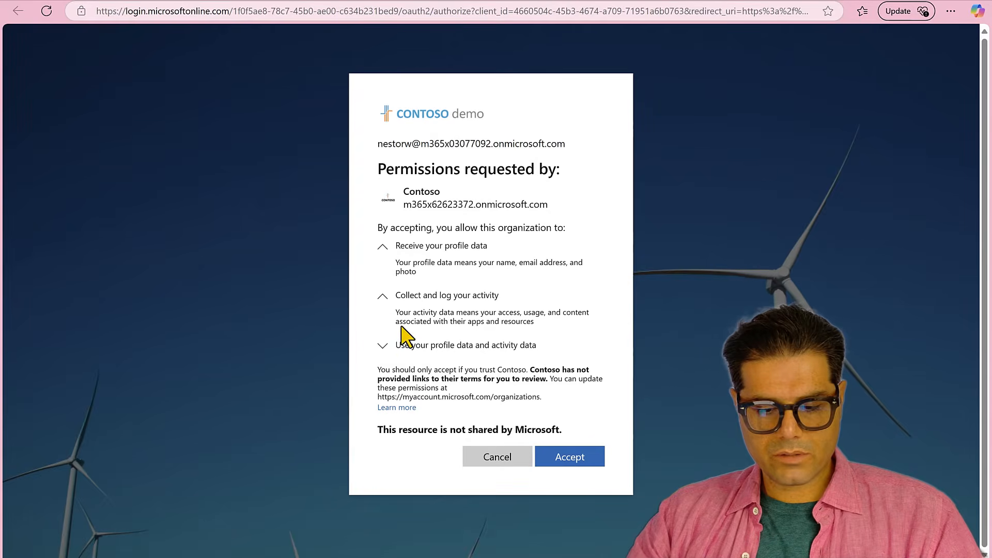
pyautogui.click(388, 353)
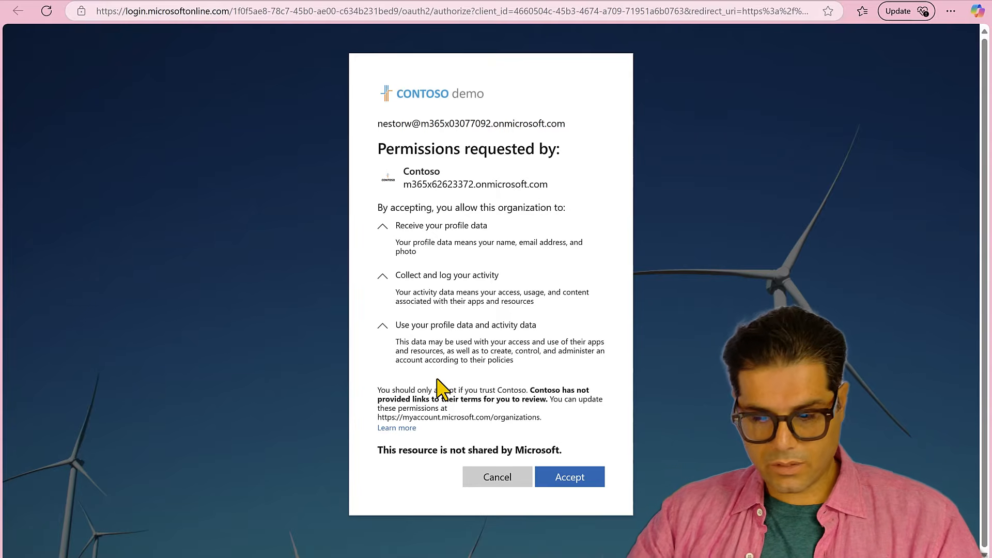
pyautogui.click(585, 478)
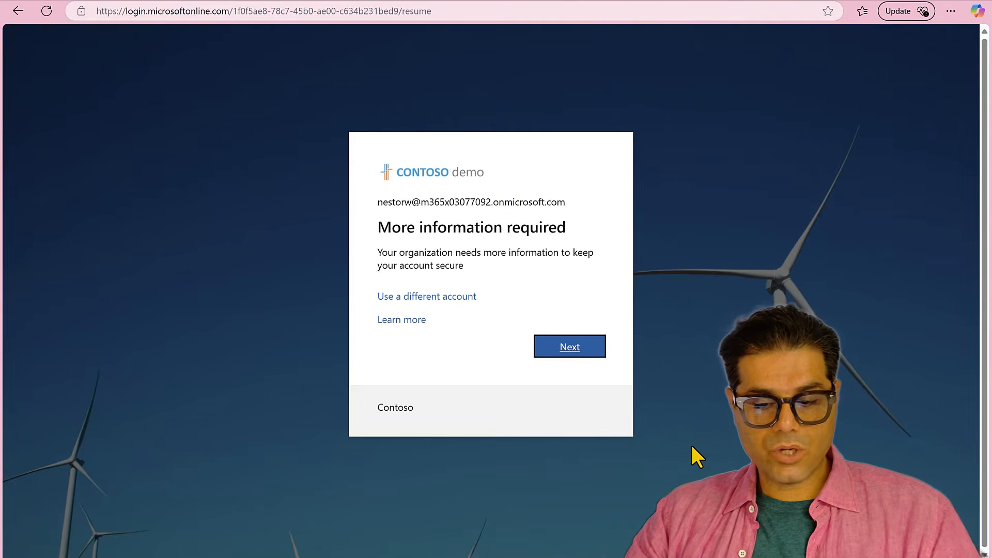
# - Complete the required Microsoft Authenticator registration for the guest account, including the test notification
pyautogui.click(581, 346)
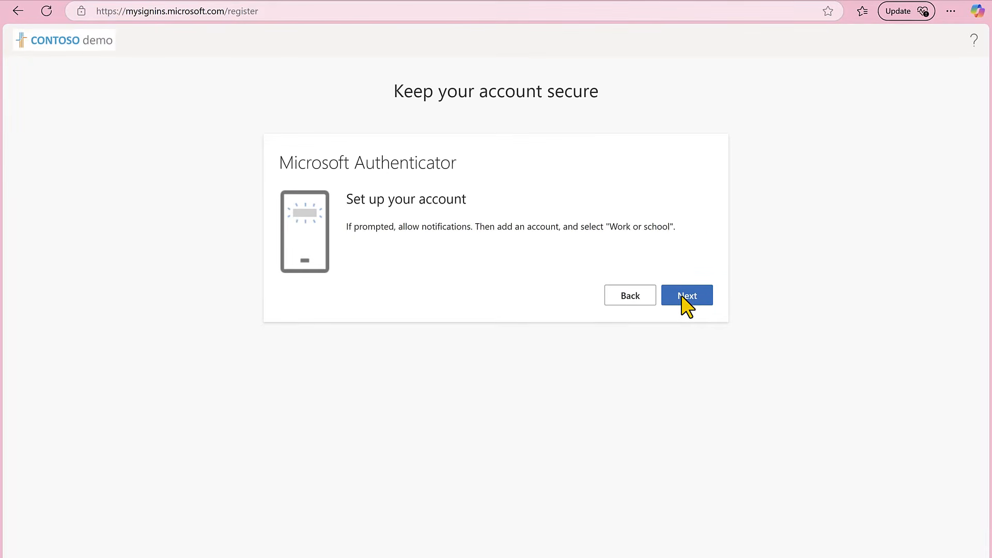
pyautogui.click(683, 299)
pyautogui.click(693, 415)
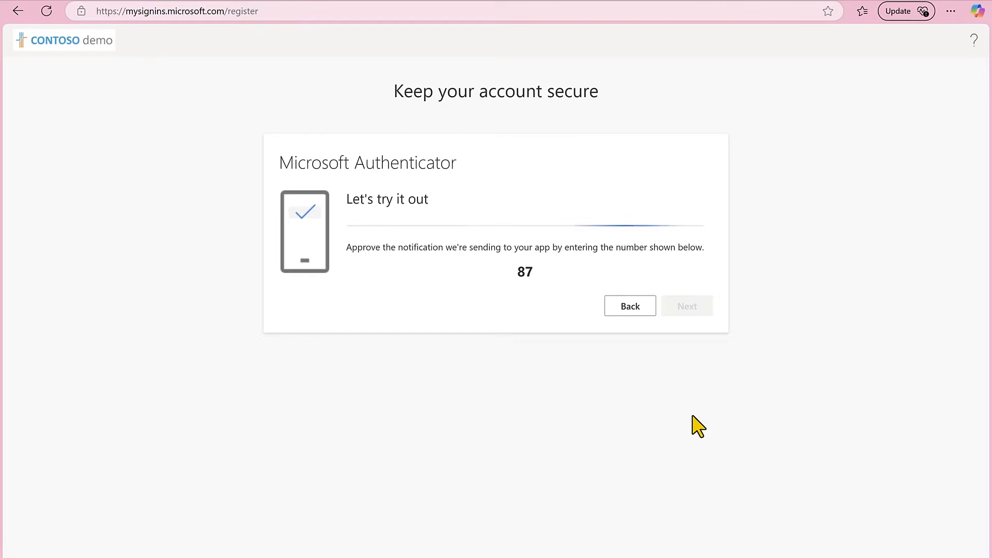
pyautogui.click(688, 295)
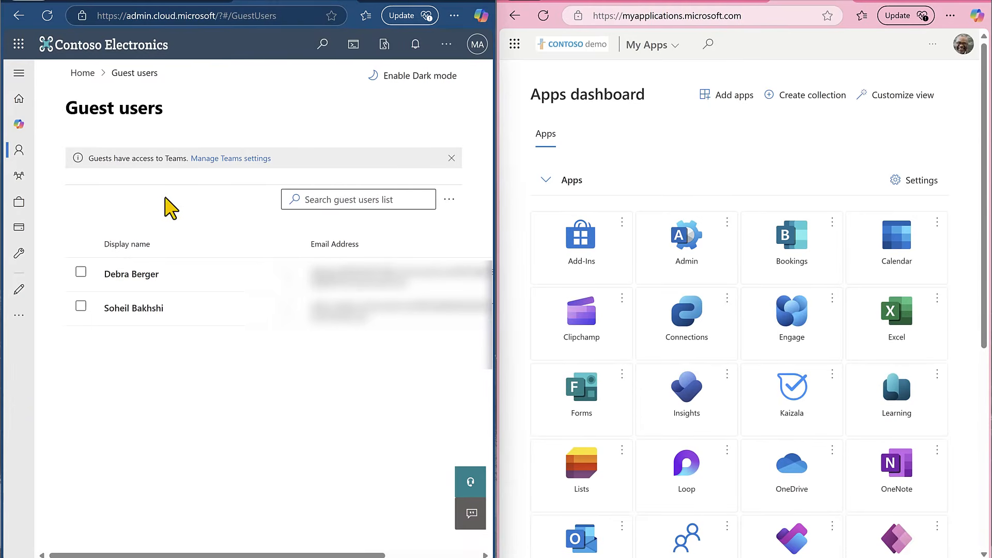
# - Maximize the Microsoft 365 admin center window and refresh the guest users list
pyautogui.click(456, 1)
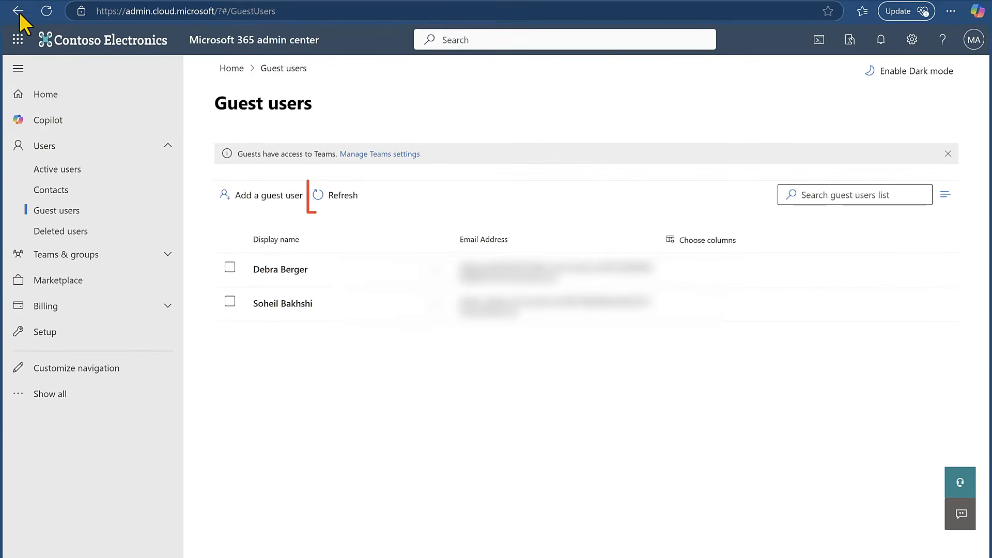
pyautogui.click(337, 195)
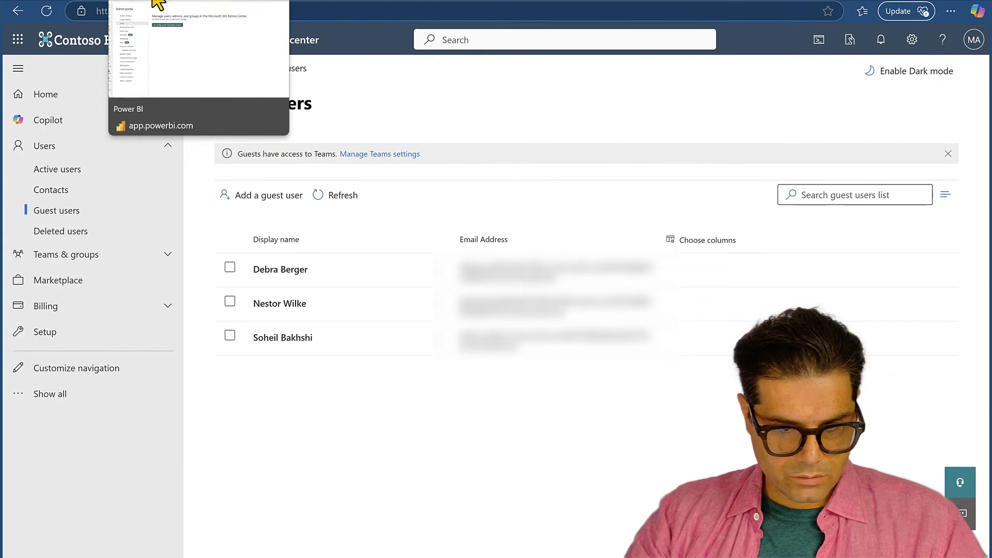
# - Switch to Power BI and open the direct access permissions of the Sales report in the "To Share with Guests" workspace
pyautogui.click(365, 1)
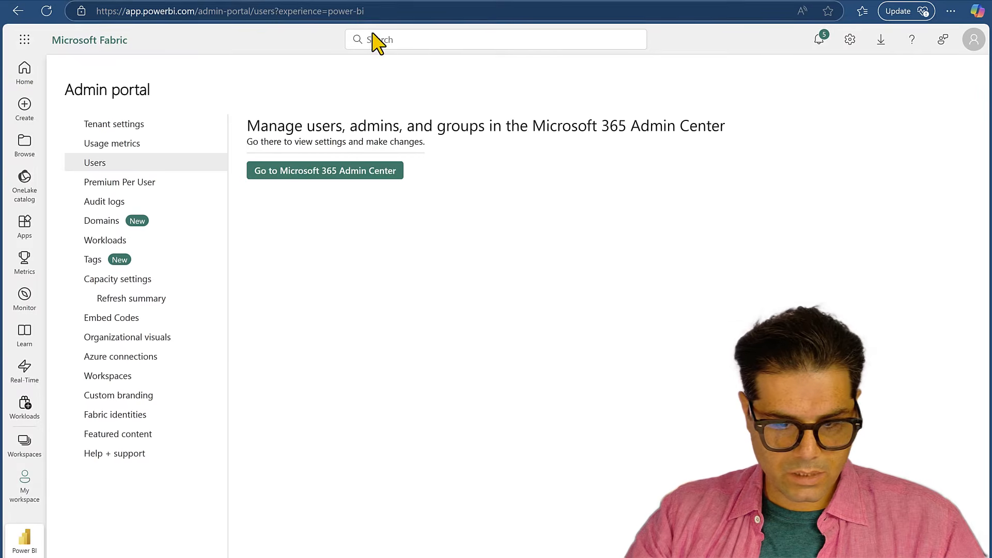
pyautogui.click(26, 458)
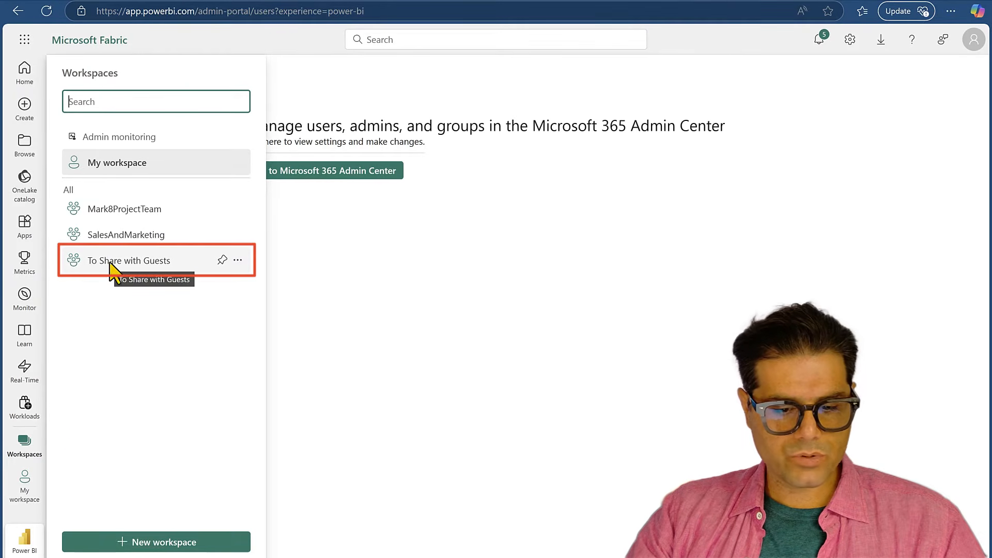
pyautogui.click(131, 265)
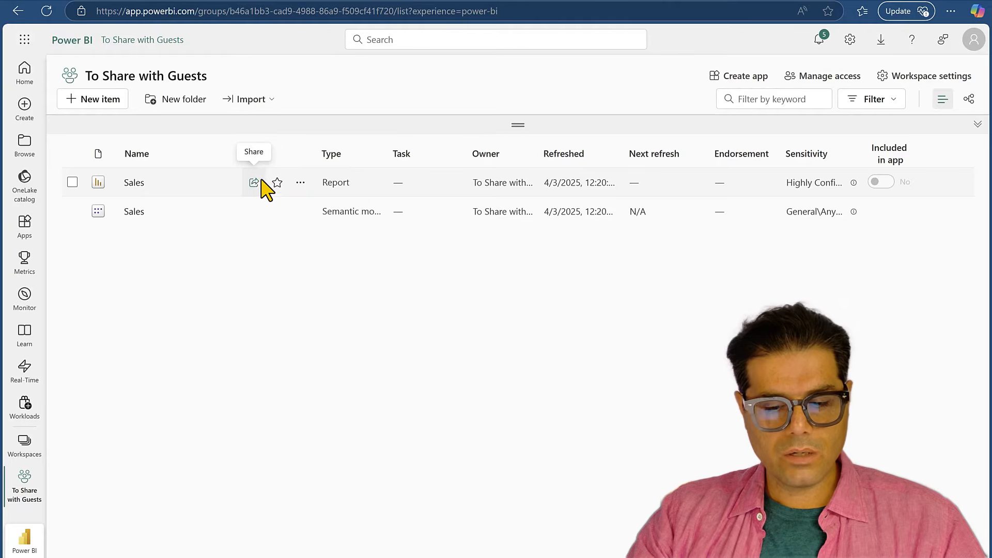
pyautogui.click(301, 184)
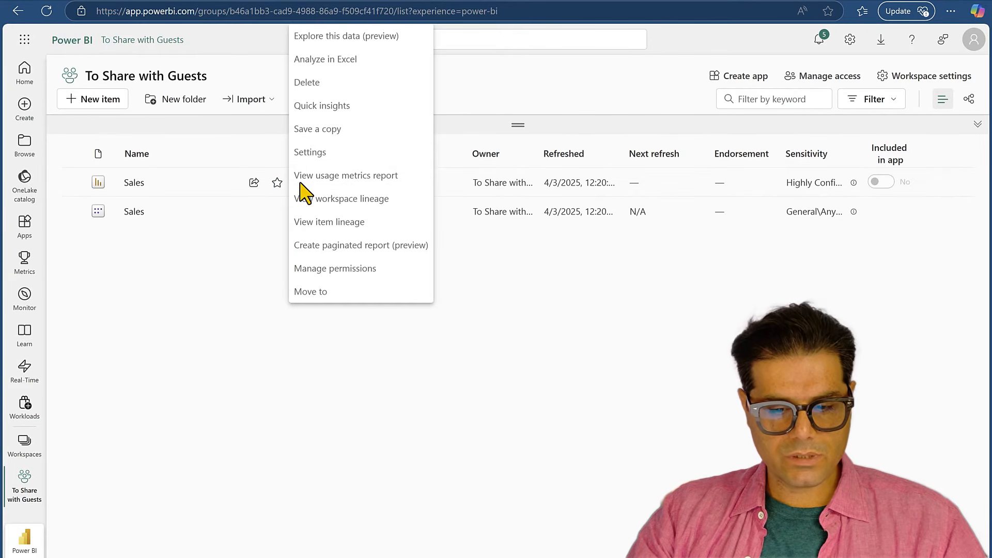
pyautogui.click(336, 270)
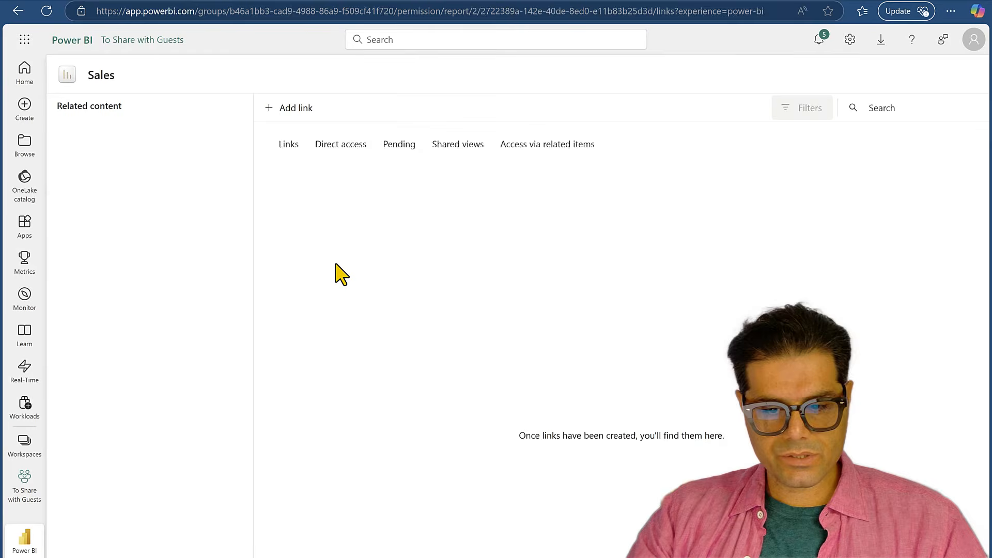
pyautogui.click(347, 145)
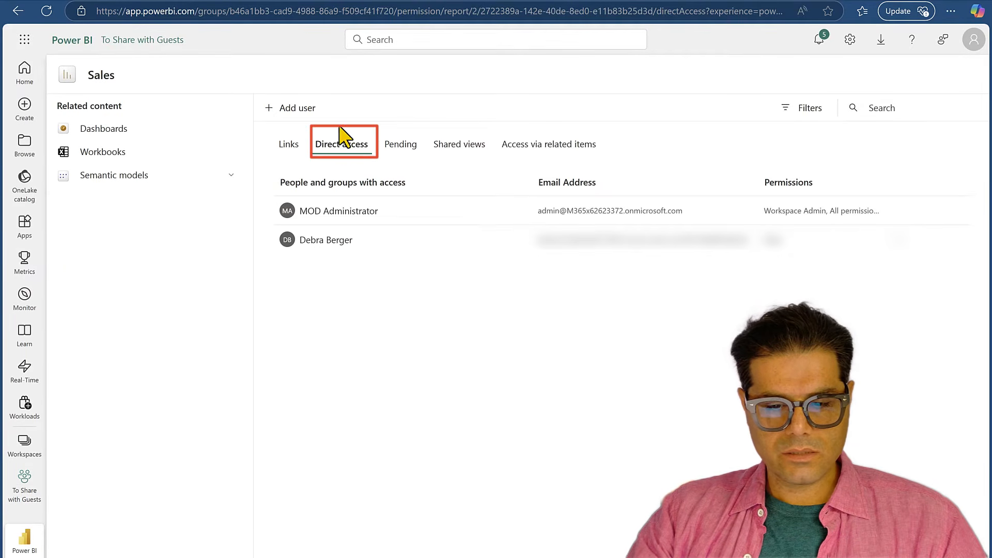
# - Grant the guest user direct access to the Sales report with an email notification, disallowing resharing and building content with its data
pyautogui.click(283, 110)
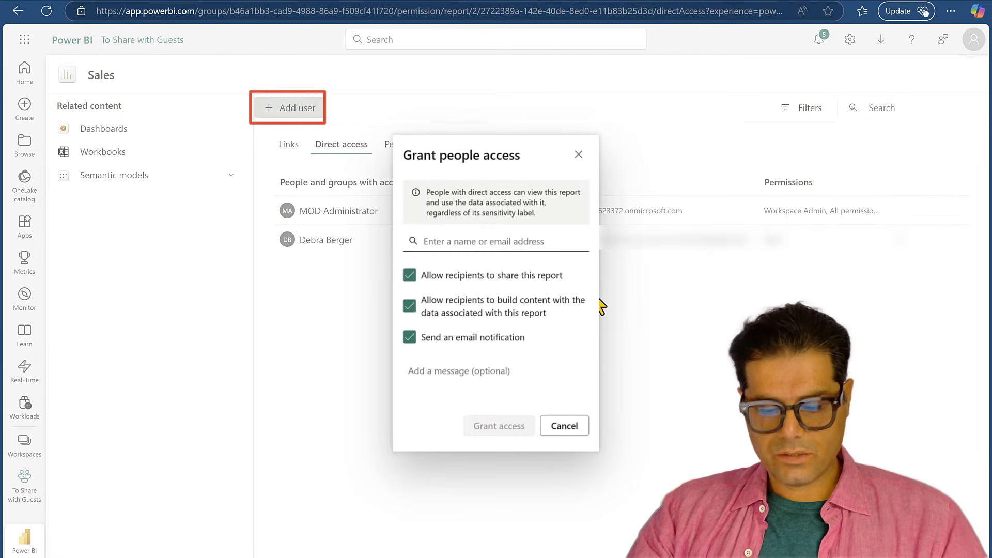
pyautogui.write('ne')
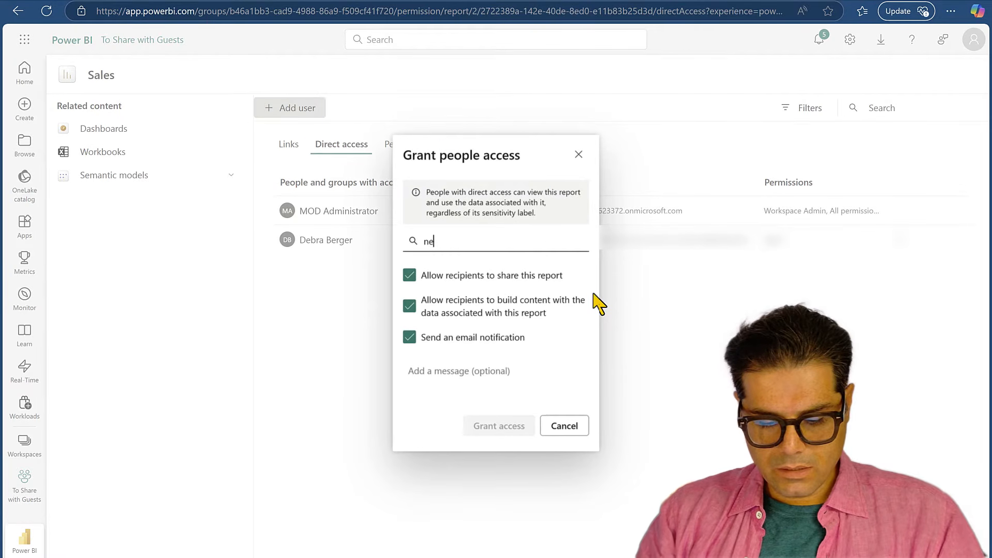
pyautogui.write('storw')
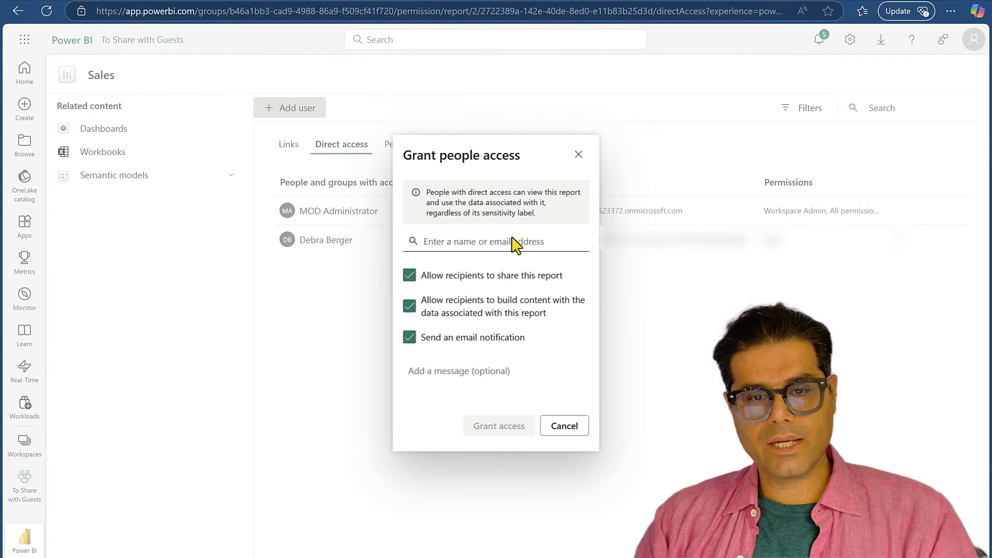
pyautogui.press('super+v')
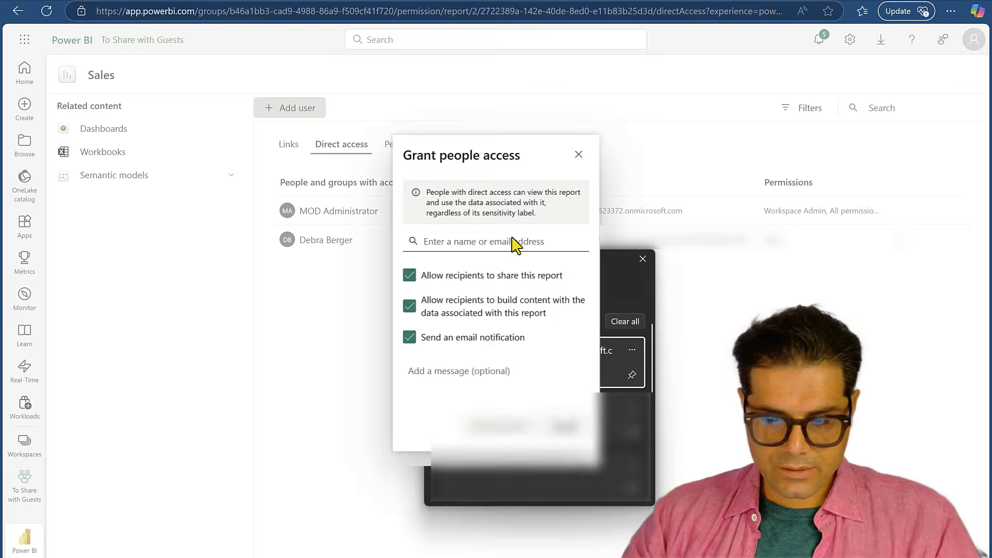
pyautogui.press('Return')
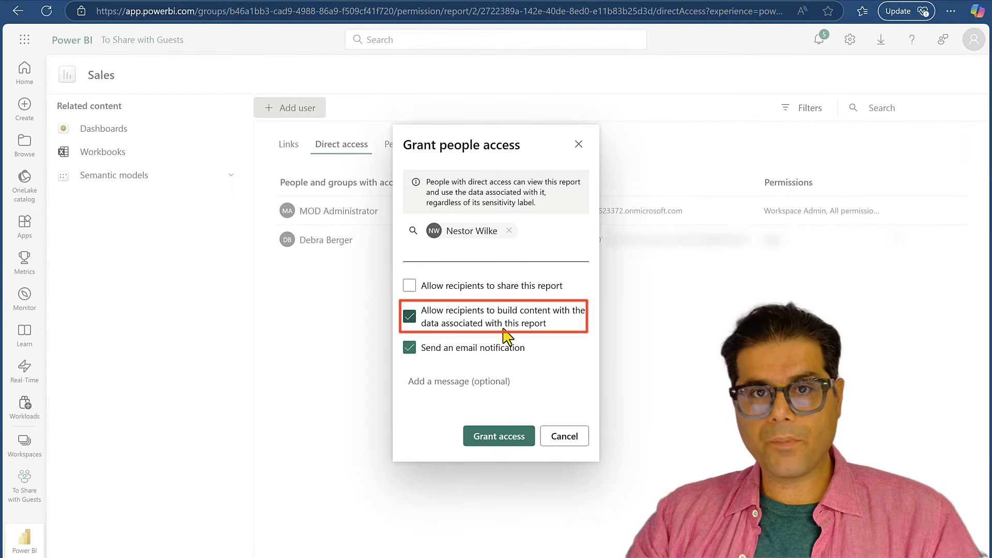
pyautogui.click(461, 323)
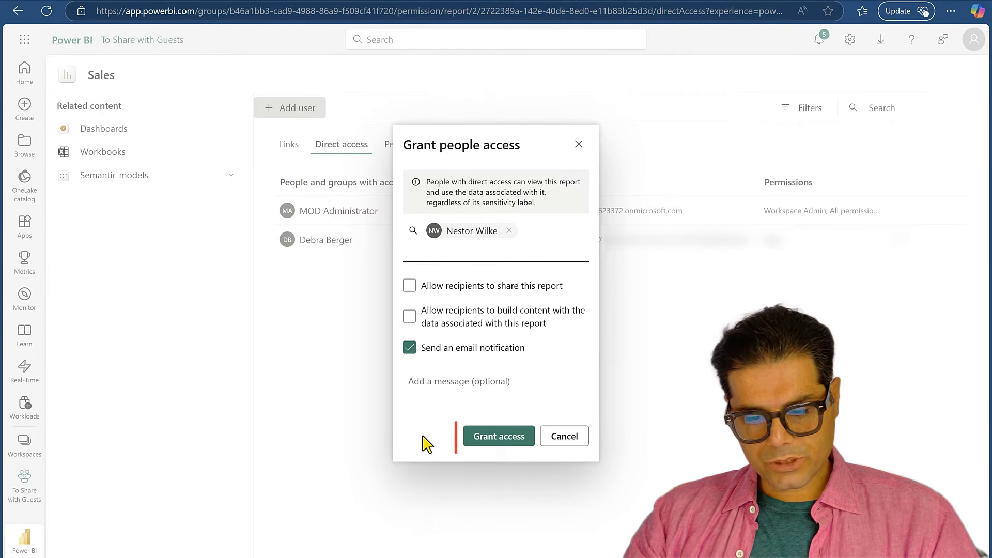
pyautogui.click(500, 438)
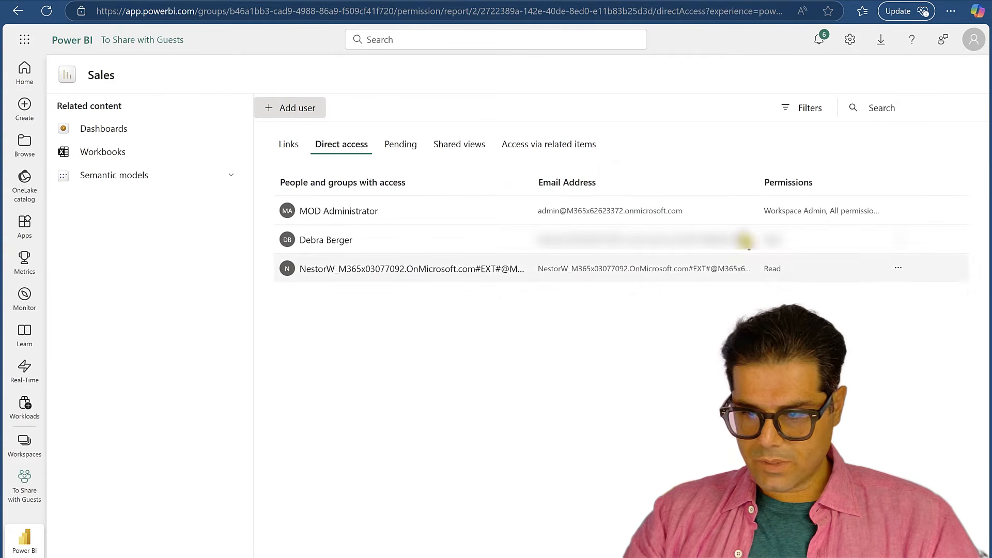
# - Switch to the guest's Outlook inbox, open the email sharing the Sales report, and trust its sender
pyautogui.hotkey('alt', 'Tab')
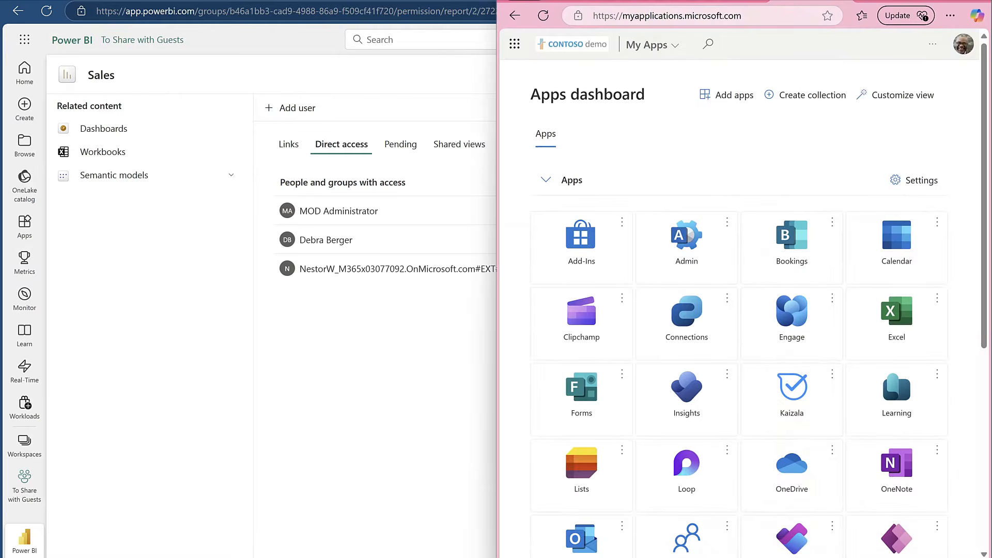
pyautogui.click(938, 1)
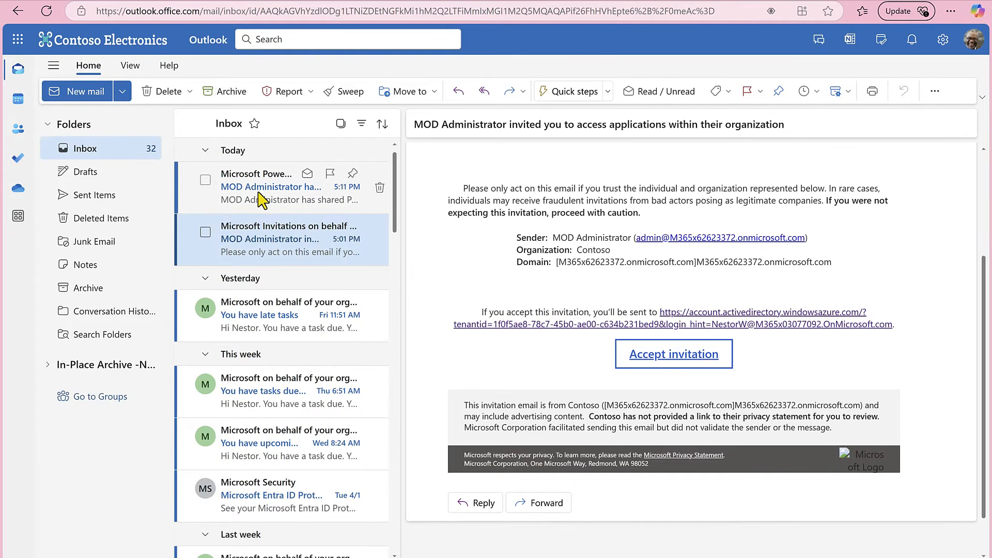
pyautogui.click(261, 195)
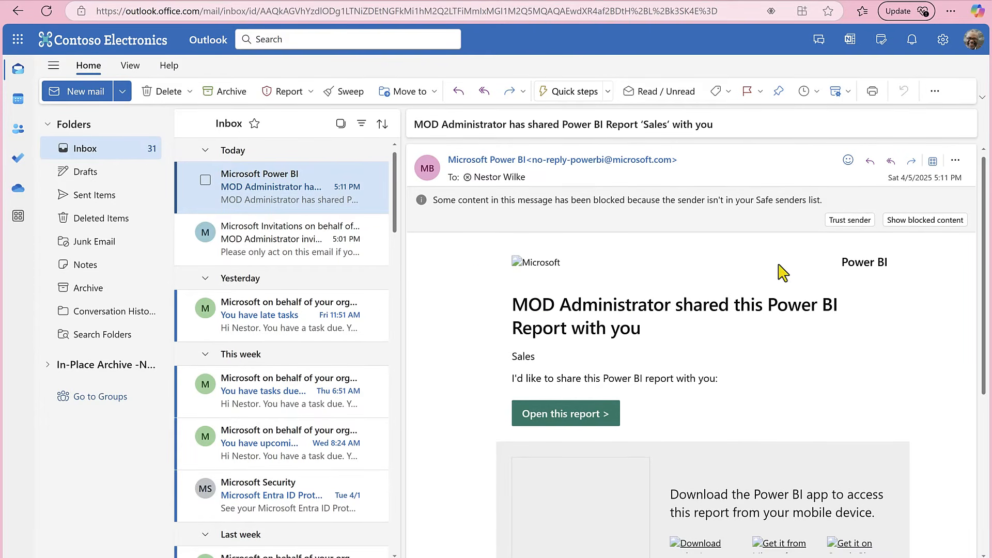
pyautogui.click(850, 219)
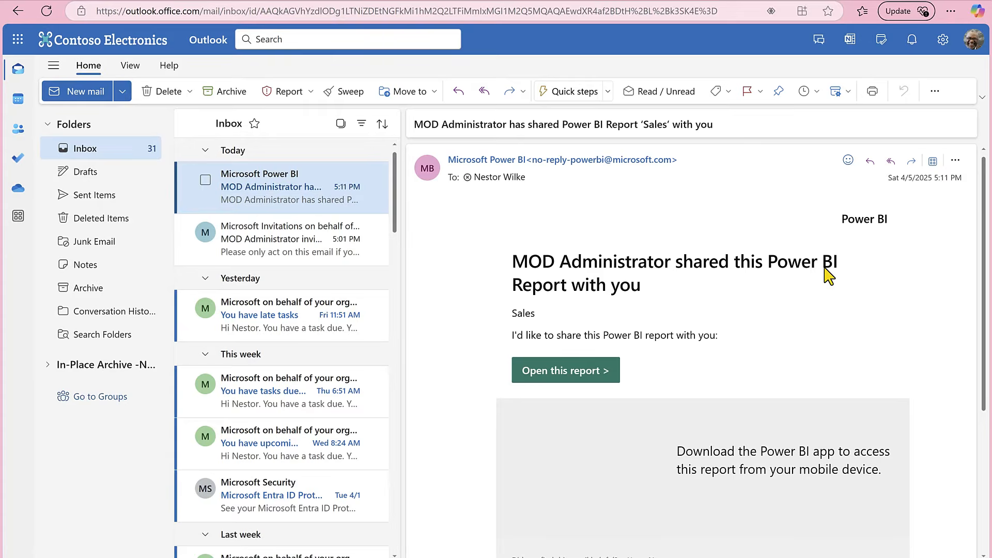
# - Open the shared Sales report from the email using the guest's signed-in account, and acknowledge the 60-day trial notice
pyautogui.scroll(-1, 830, 277)
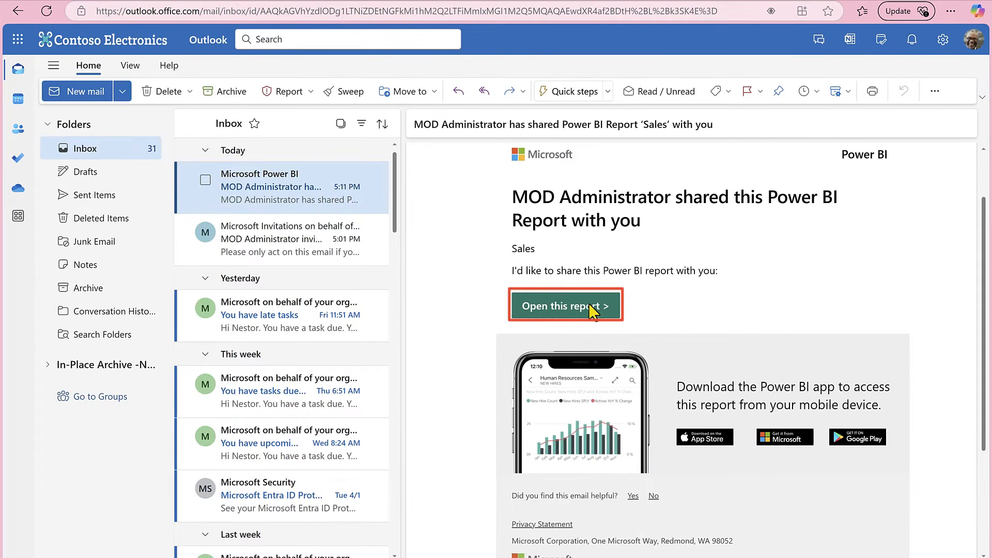
pyautogui.click(581, 307)
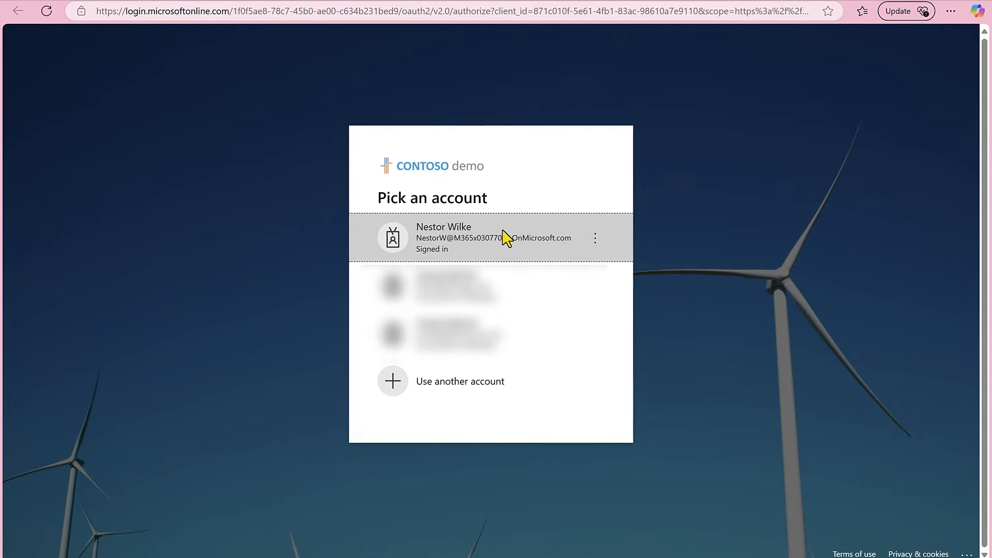
pyautogui.click(505, 237)
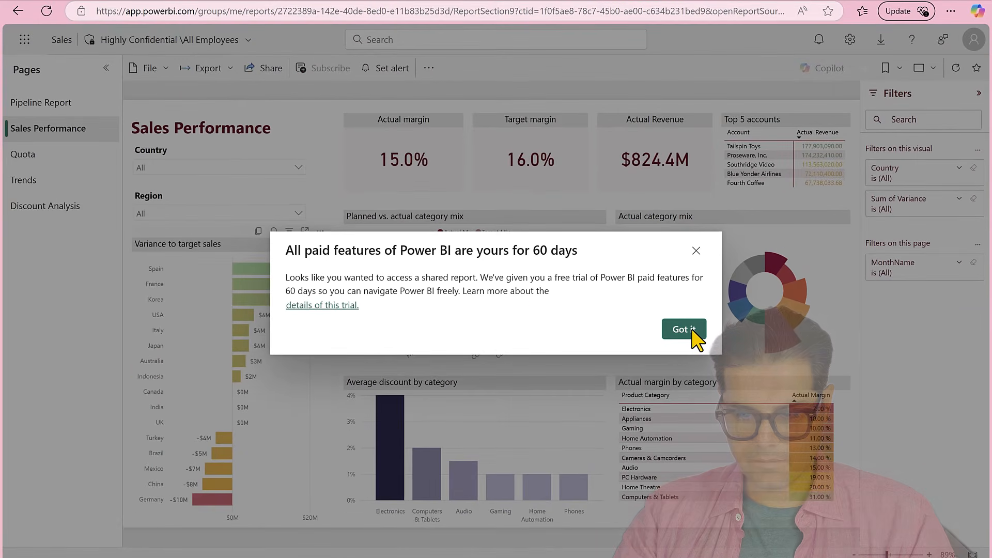
pyautogui.click(693, 331)
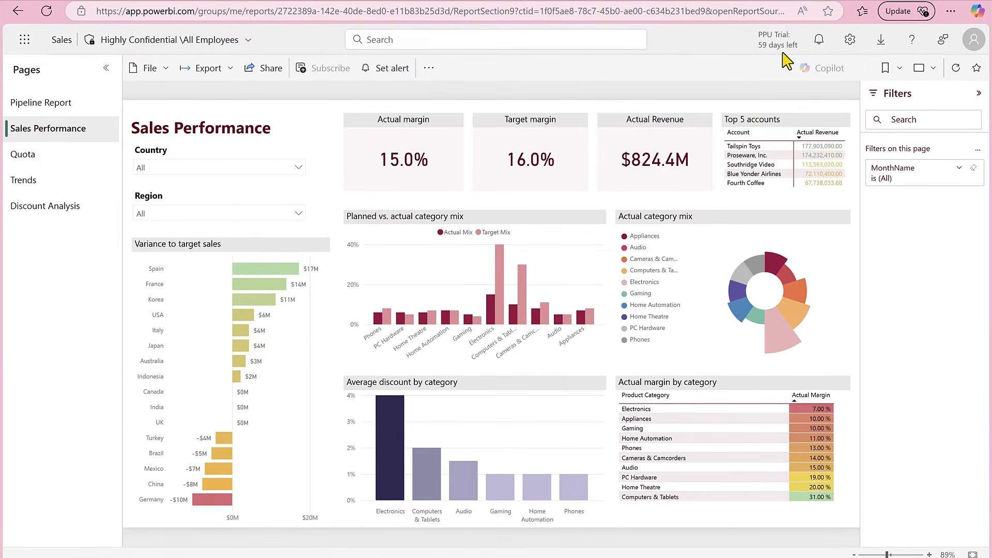
# - Cancel the guest account's Power BI trial, reload the Sales report, and dismiss the trial banner
pyautogui.click(974, 40)
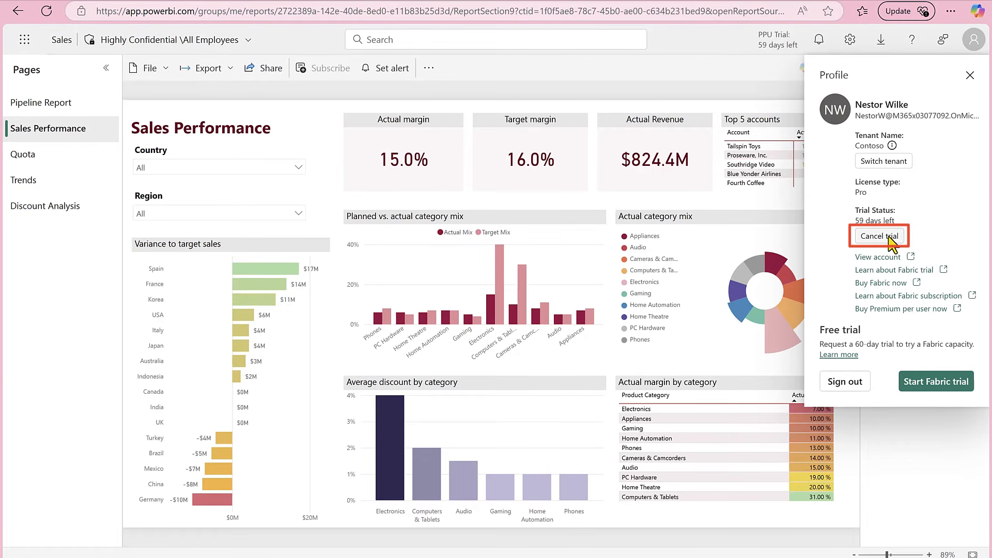
pyautogui.click(880, 236)
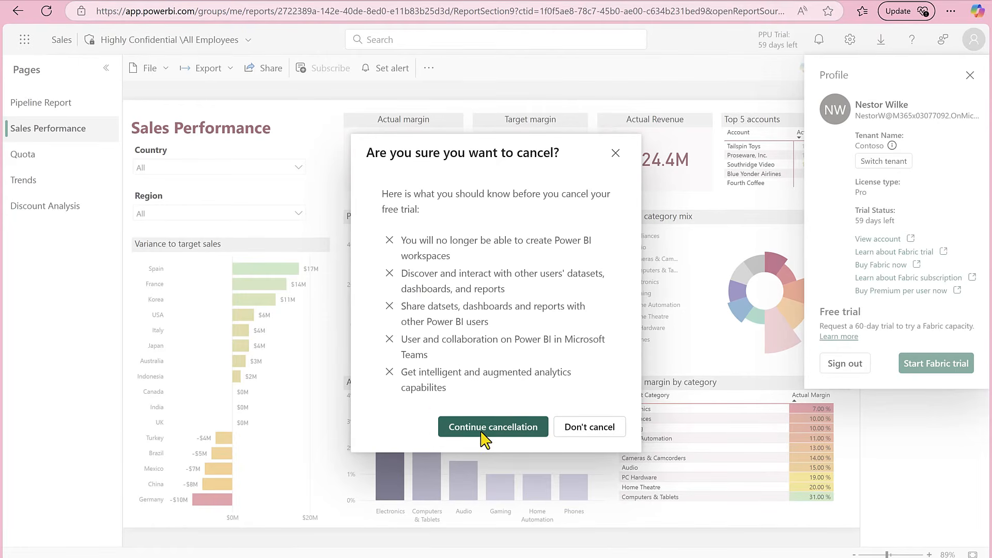
pyautogui.click(531, 436)
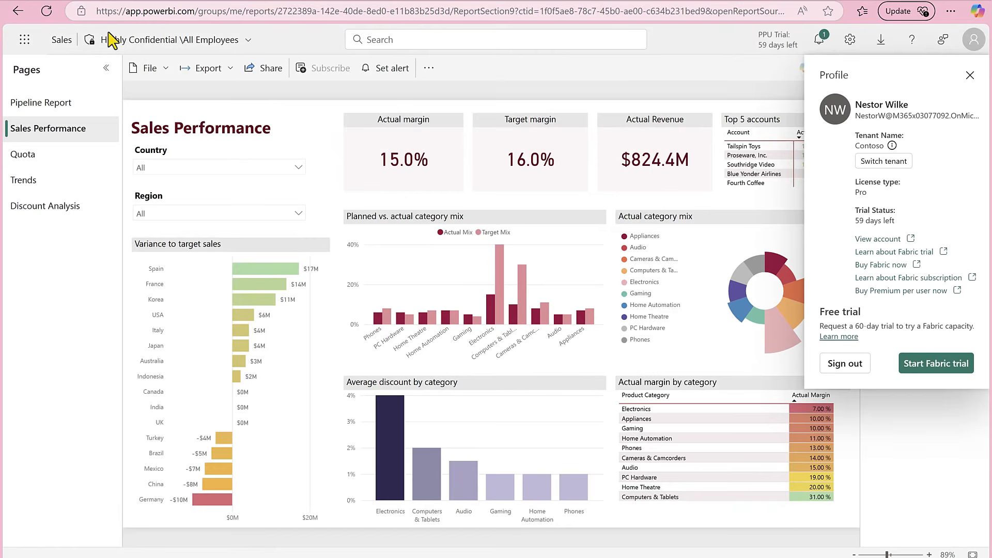
pyautogui.click(46, 11)
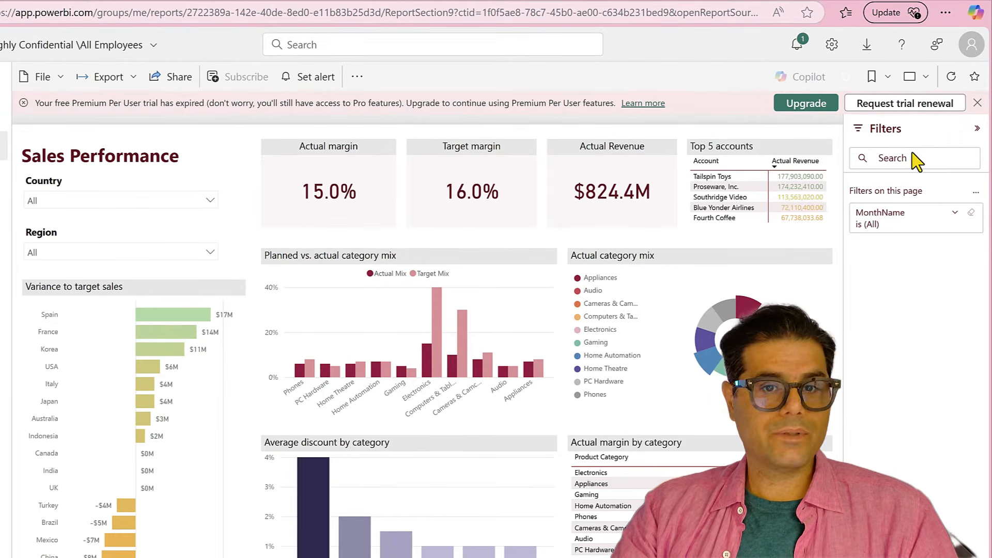
pyautogui.click(977, 102)
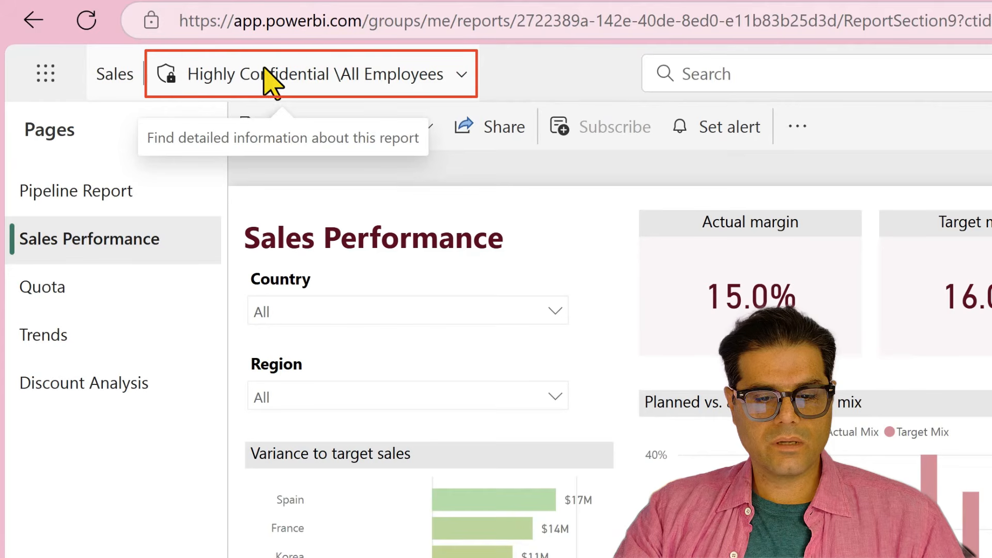
# - Review the Sales report's sensitivity label details, and export the report to PDF with current values
pyautogui.click(406, 81)
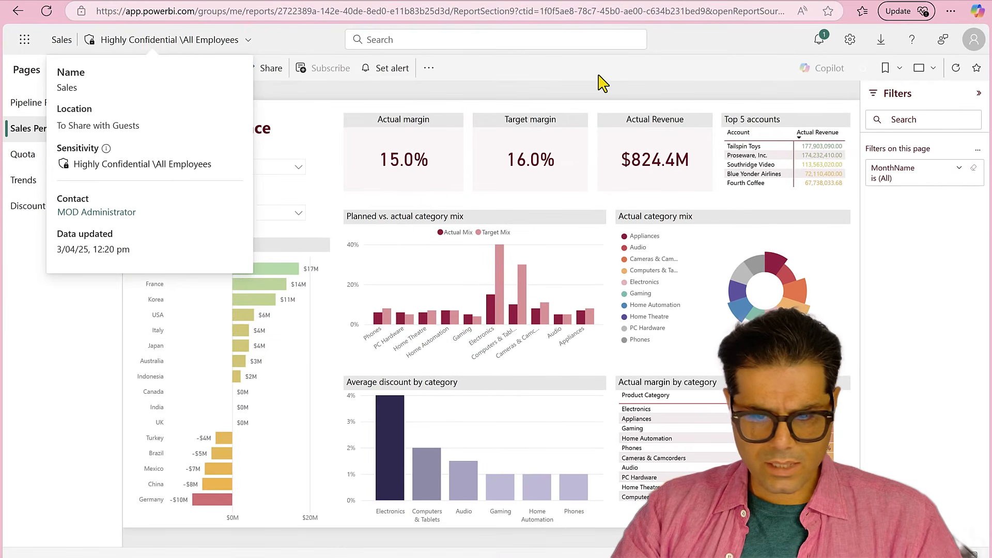
pyautogui.click(208, 67)
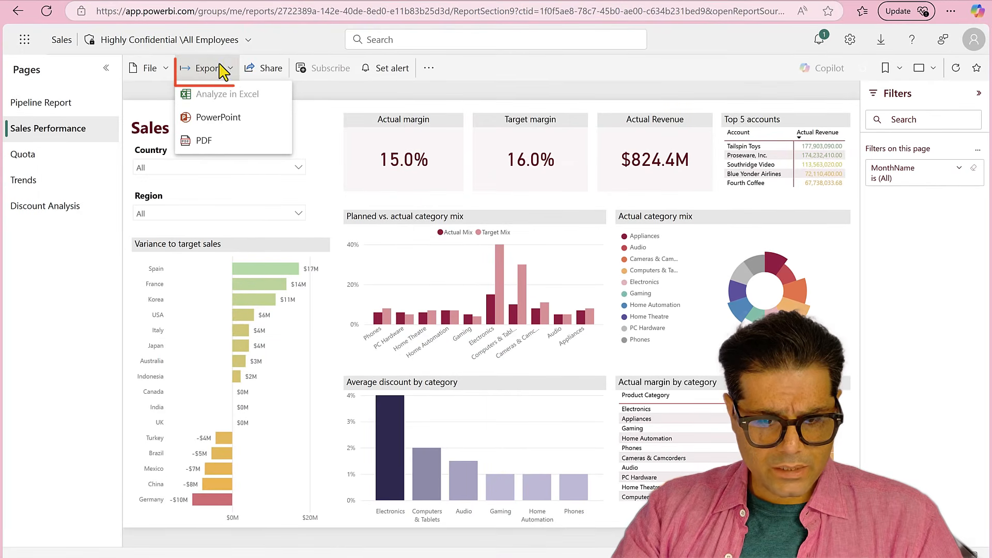
pyautogui.click(216, 147)
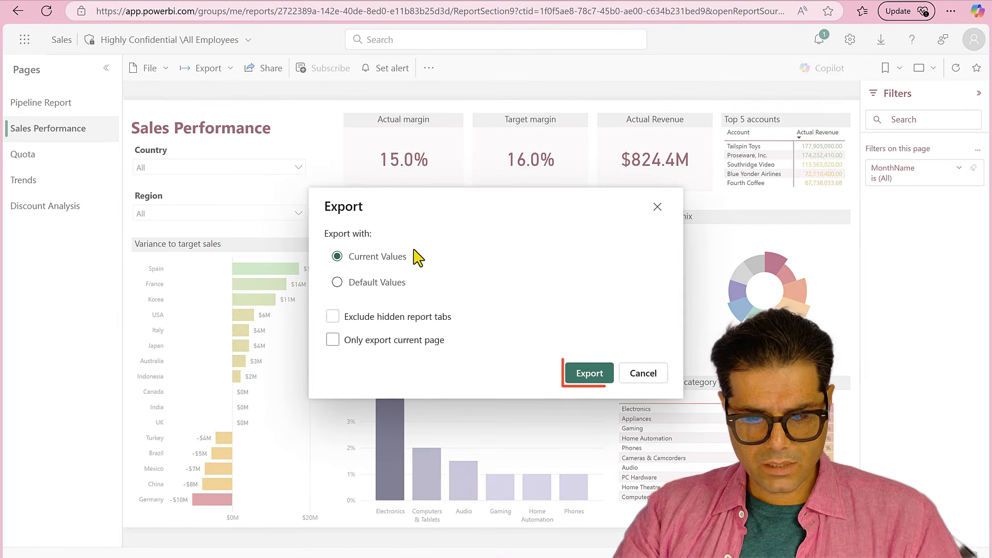
pyautogui.click(584, 372)
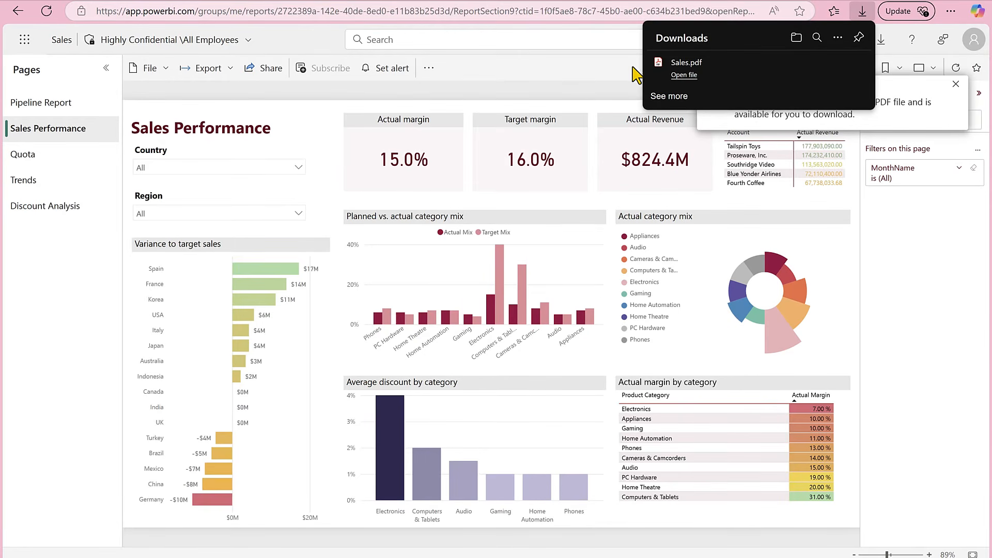
# - Check the protection of the exported Sales.pdf by opening it in Edge with a work account sign-in, and in Firefox
pyautogui.click(691, 73)
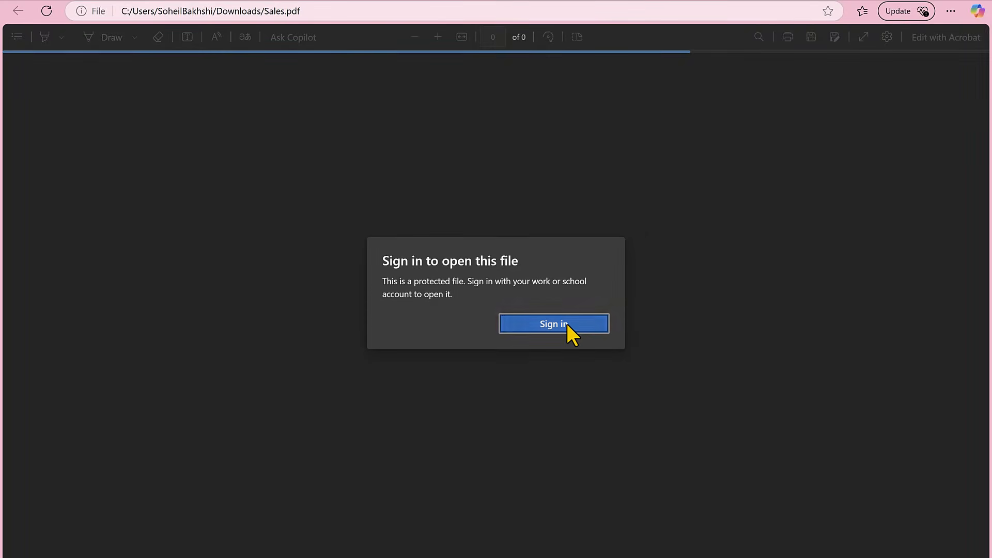
pyautogui.click(566, 325)
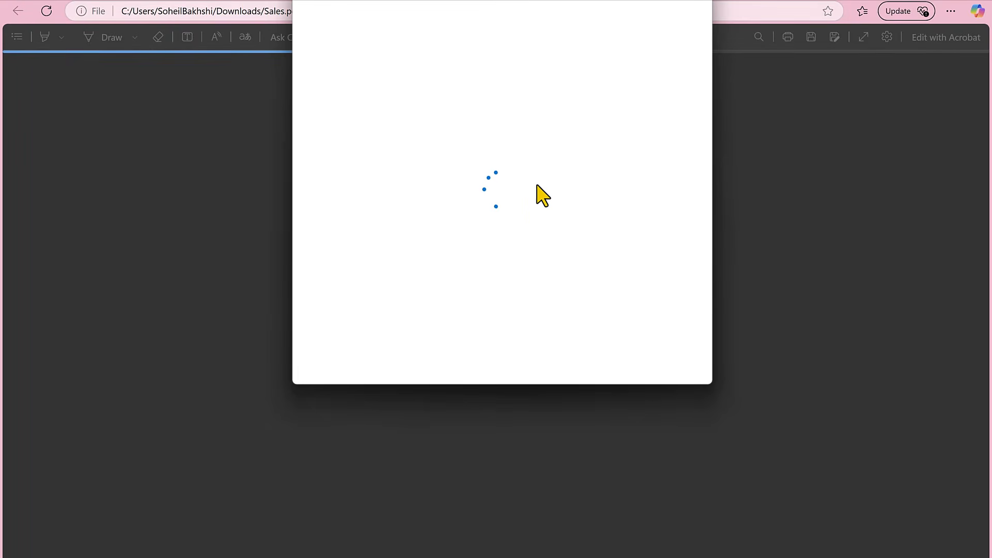
pyautogui.click(707, 2)
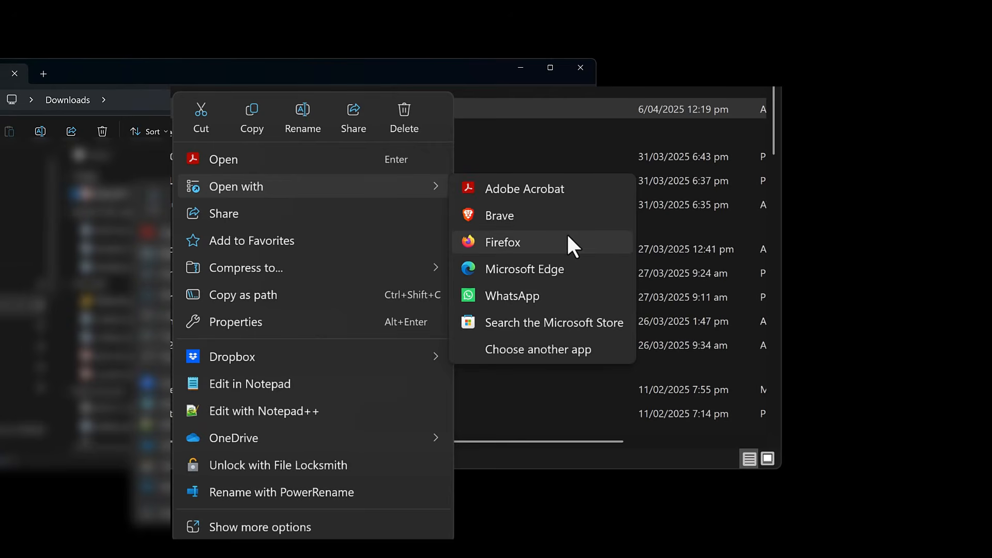
pyautogui.click(522, 241)
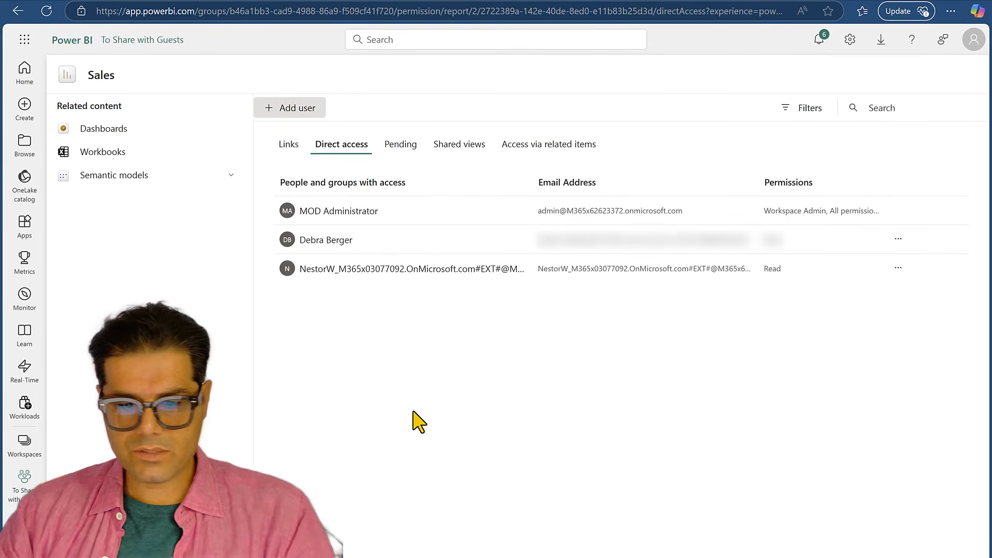
# - Return to the administrator's Power BI, open the tenant settings in the Admin portal, and filter them by "guest"
pyautogui.click(850, 41)
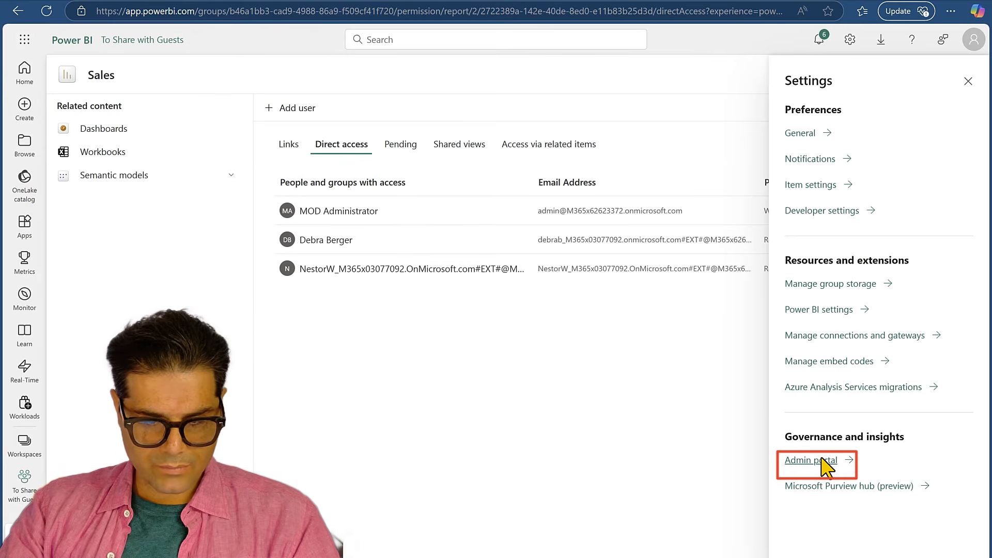
pyautogui.click(822, 457)
pyautogui.click(834, 127)
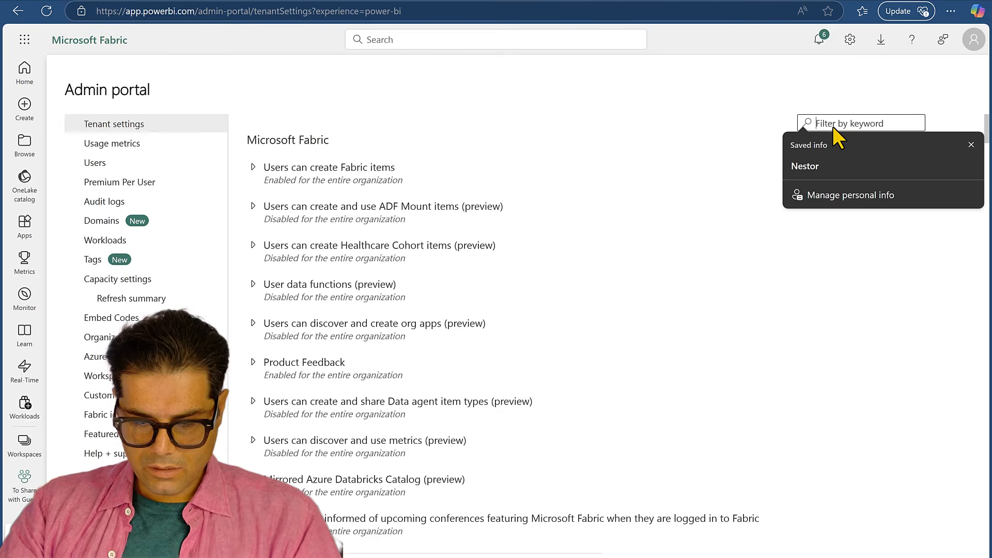
pyautogui.write('guest')
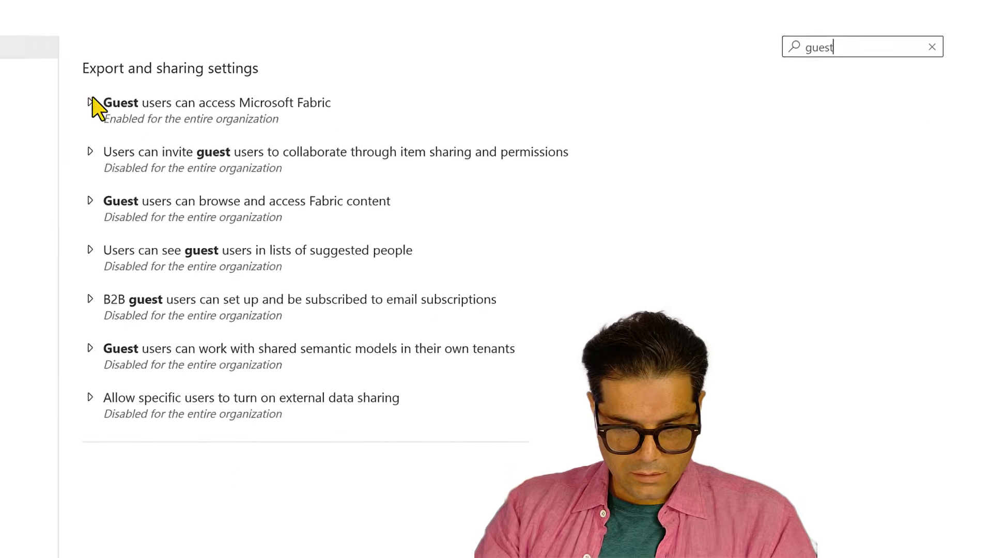
# - Restrict the "Guest users can access Microsoft Fabric" tenant setting to the specific security group sg-GuestUsers and apply the change
pyautogui.click(90, 103)
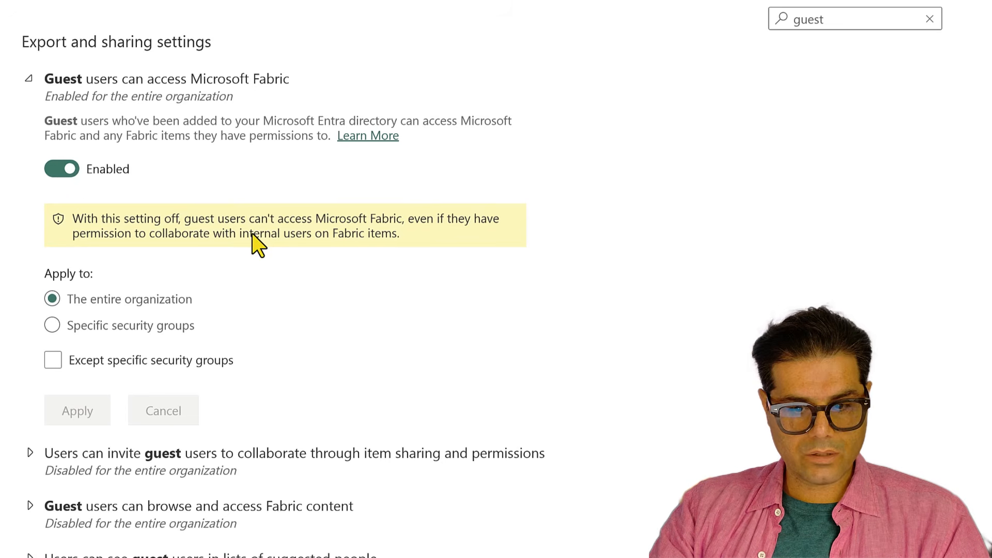
pyautogui.click(85, 324)
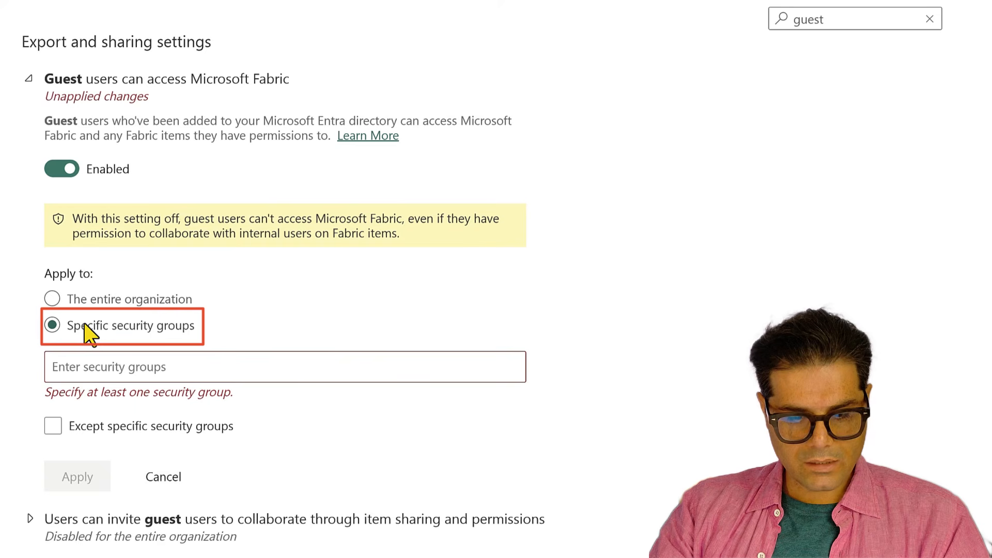
pyautogui.click(206, 370)
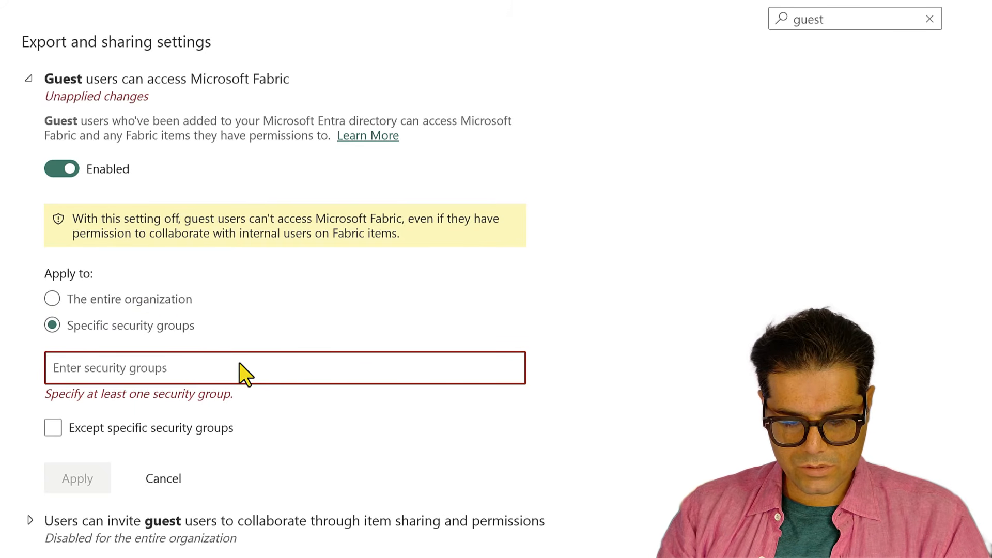
pyautogui.write('sg-')
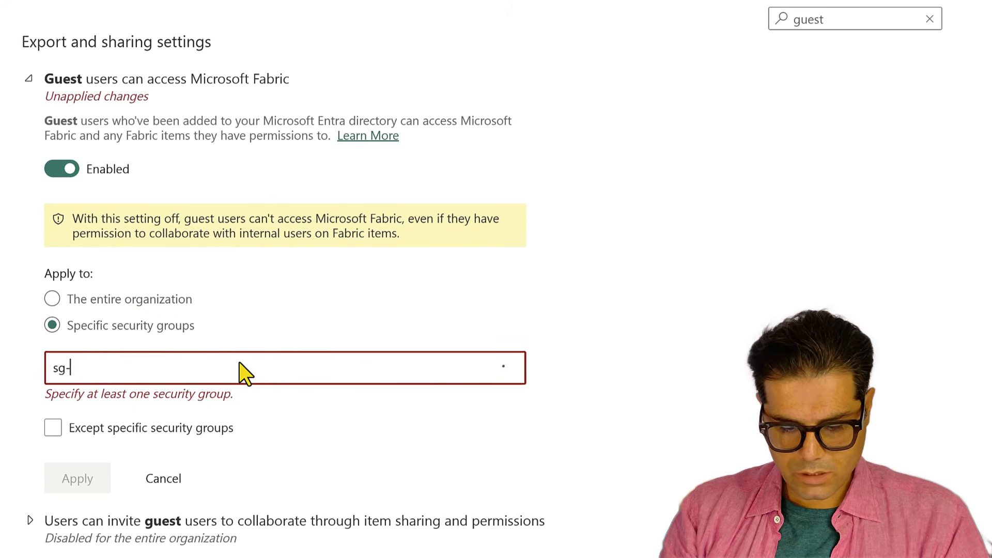
pyautogui.write('gues')
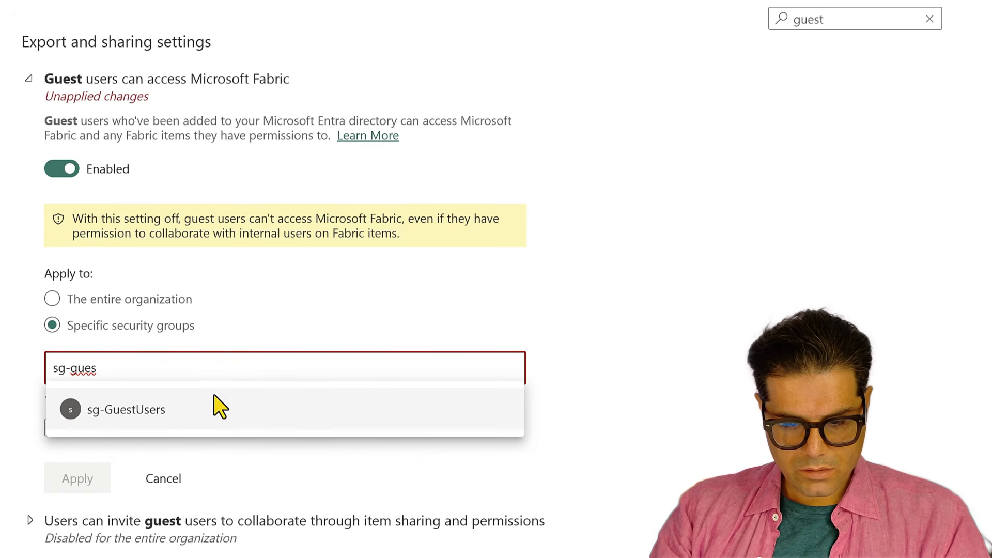
pyautogui.click(190, 417)
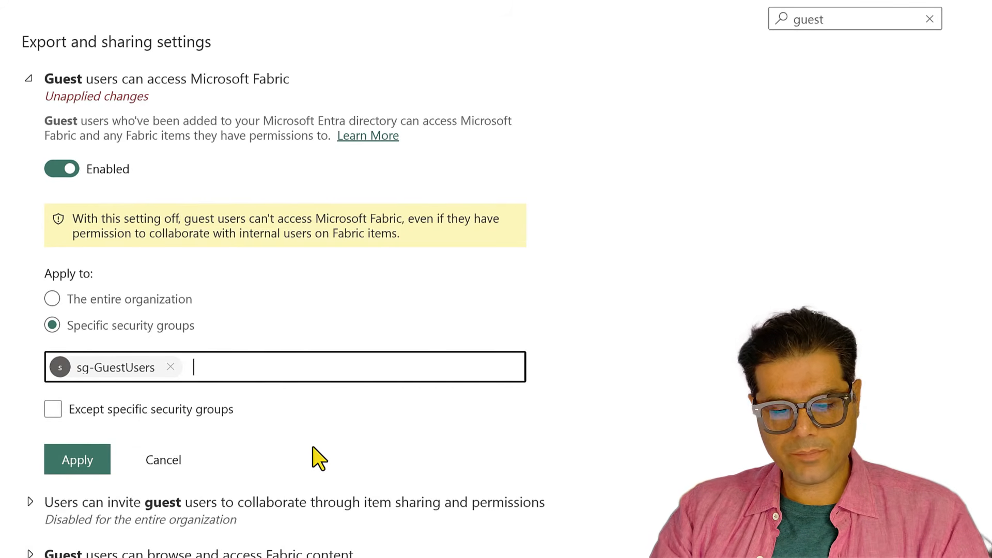
pyautogui.click(83, 457)
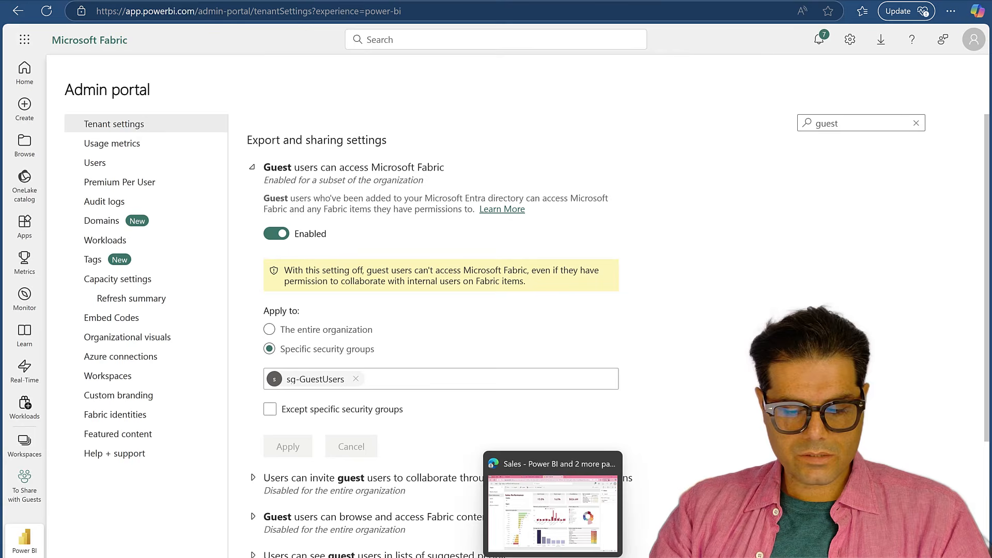
# - Check the guest's access by reloading the Sales report in the guest's browser window, and return to the administrator's Admin portal
pyautogui.click(553, 557)
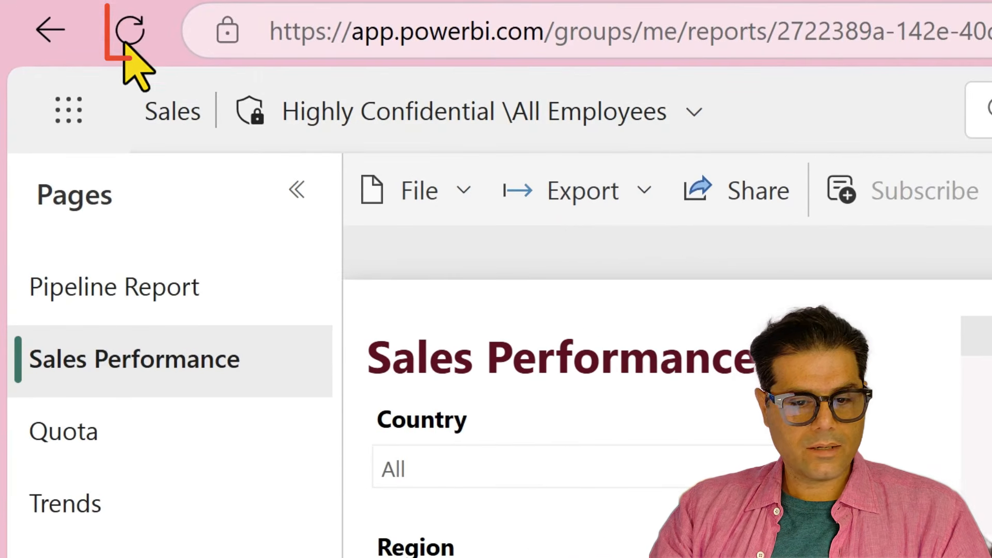
pyautogui.click(53, 12)
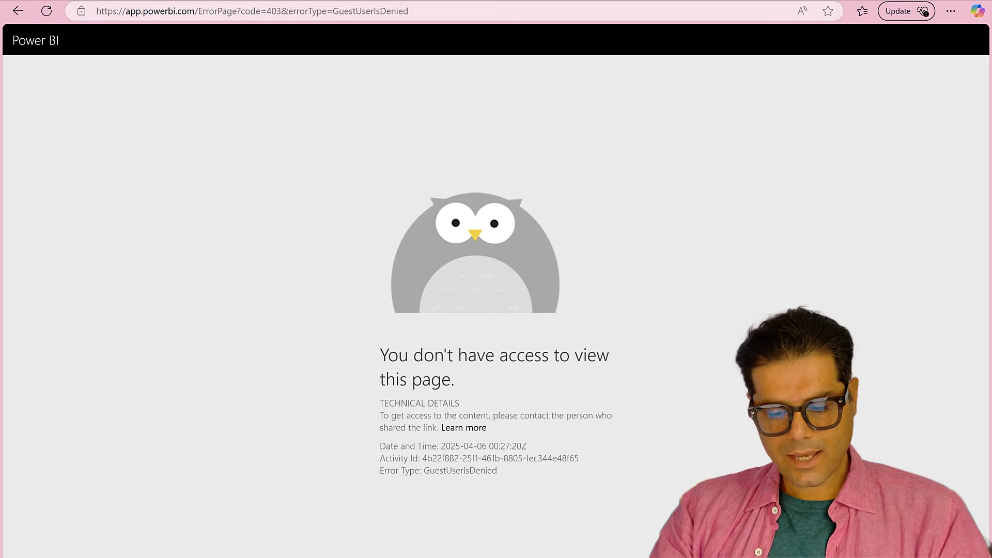
pyautogui.click(525, 557)
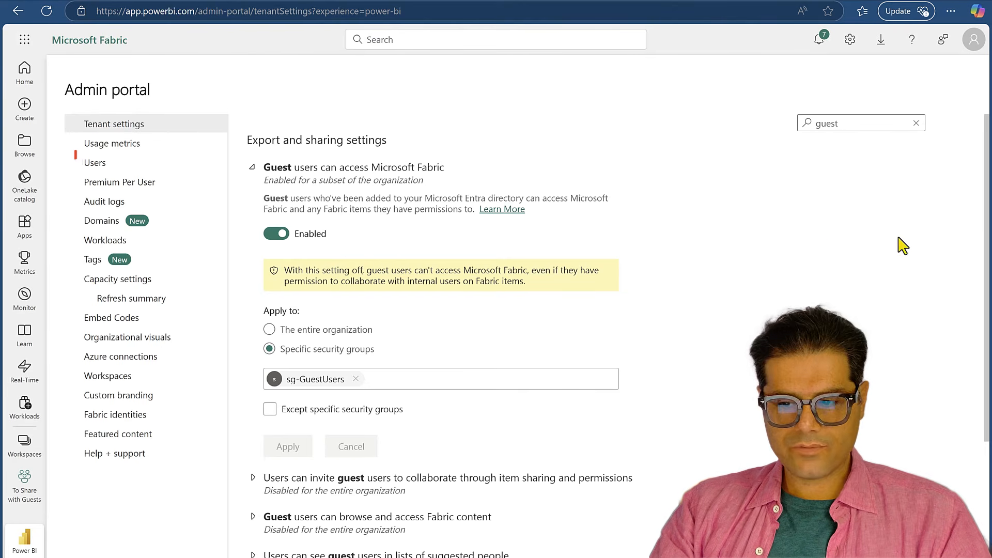
# - Go from the Admin portal's user management to the Microsoft 365 admin center and open the sg-GuestUsers security group
pyautogui.click(100, 163)
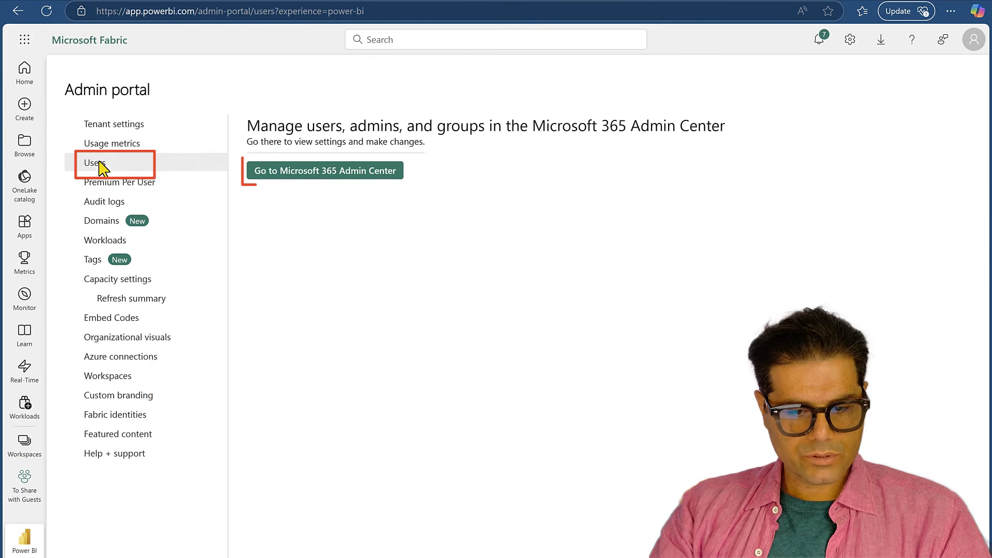
pyautogui.click(364, 172)
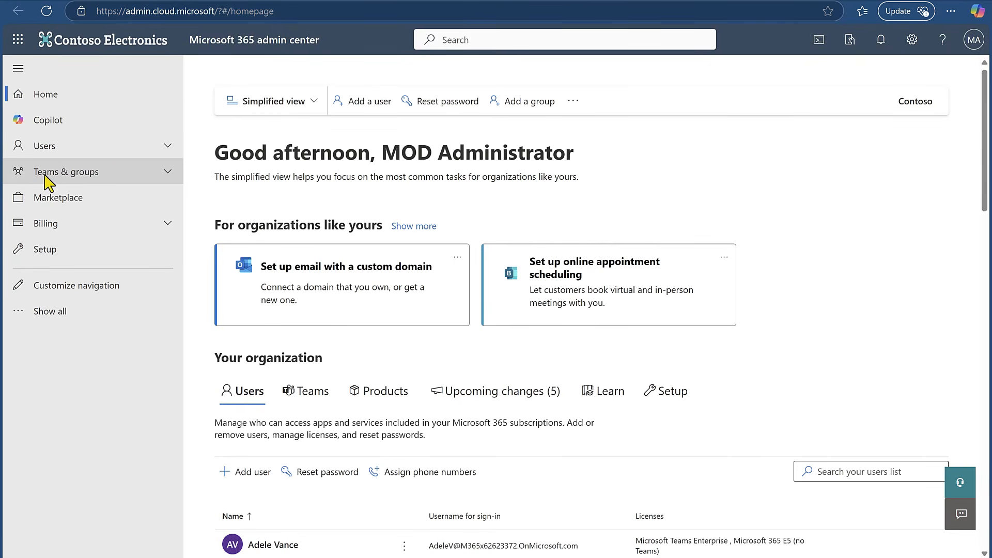
pyautogui.click(99, 173)
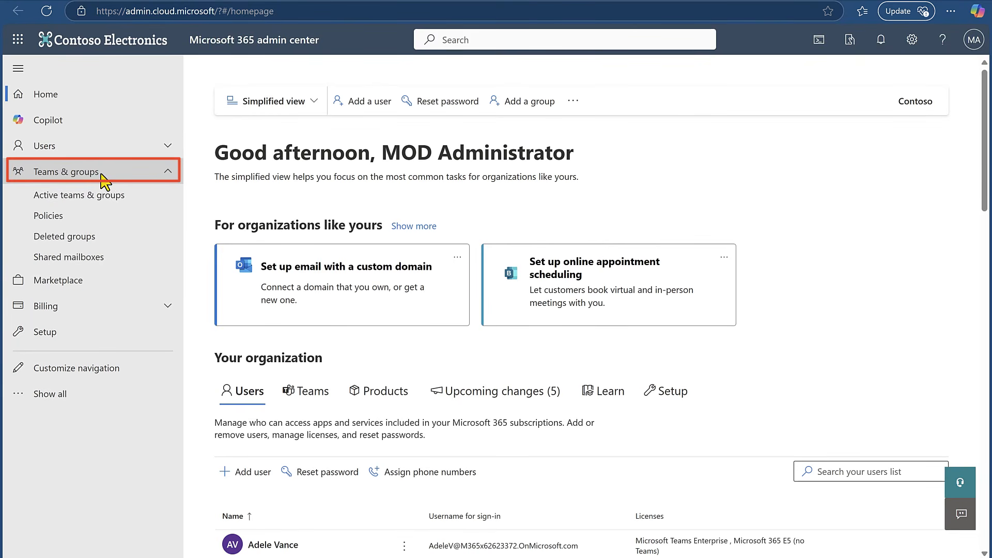
pyautogui.click(123, 195)
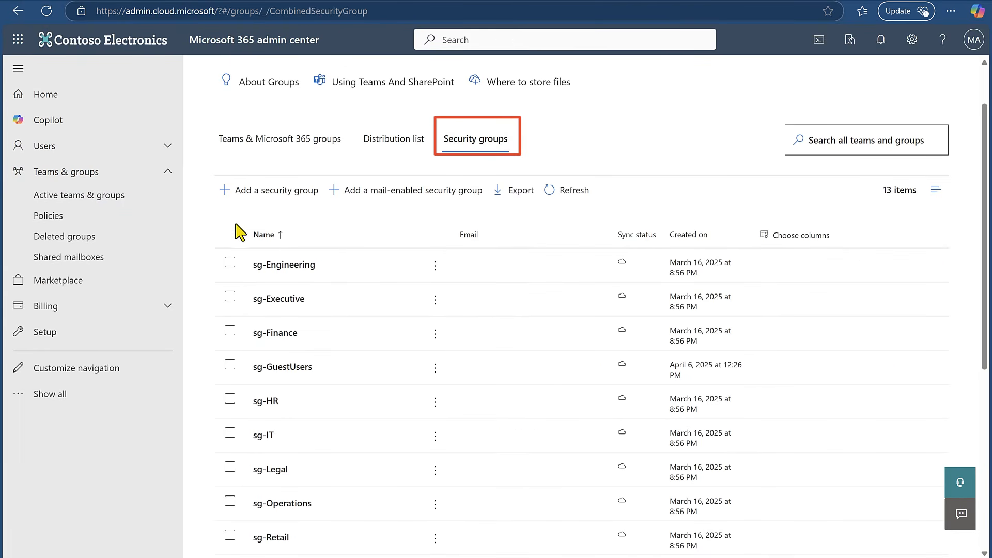
pyautogui.click(282, 371)
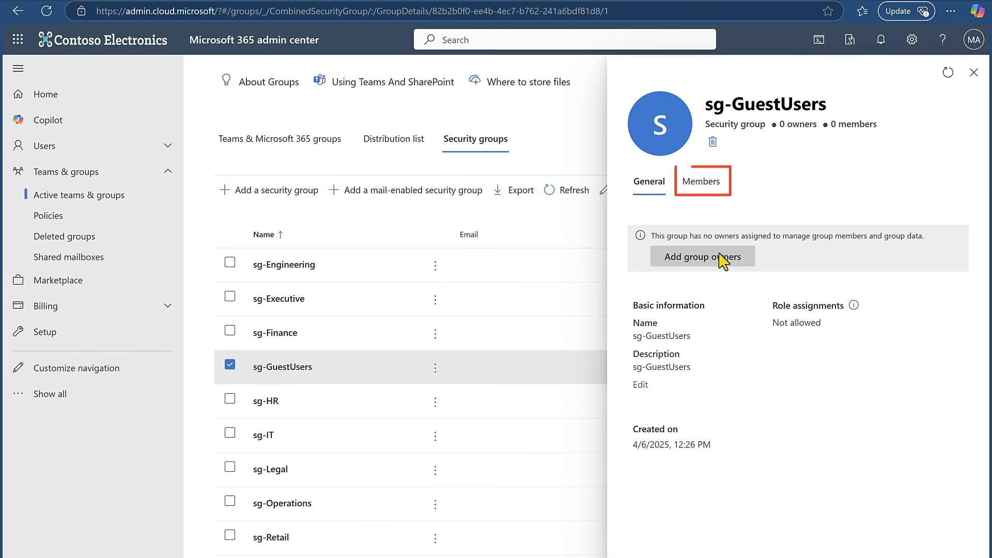
# - Find the guest user by name and add the account as a member of the sg-GuestUsers group
pyautogui.click(701, 181)
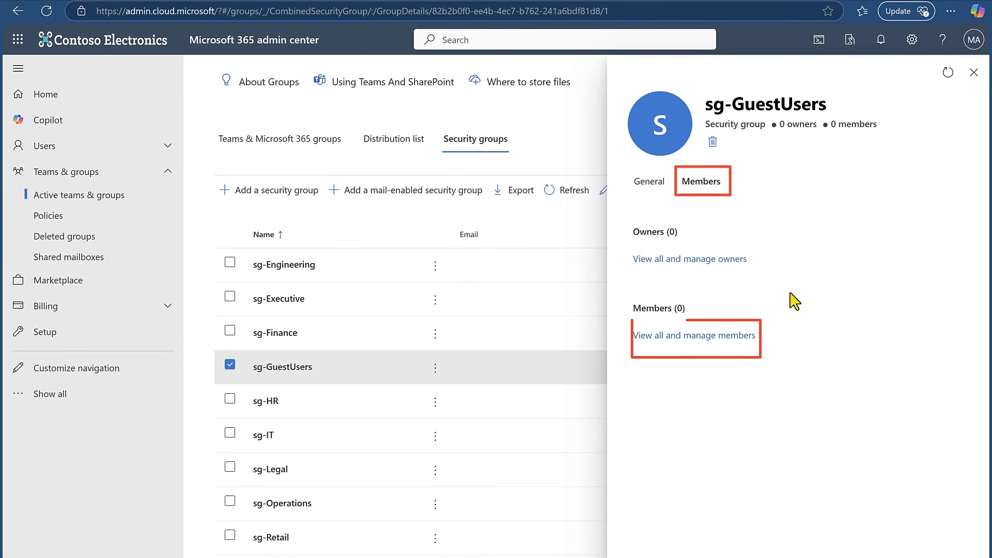
pyautogui.click(698, 335)
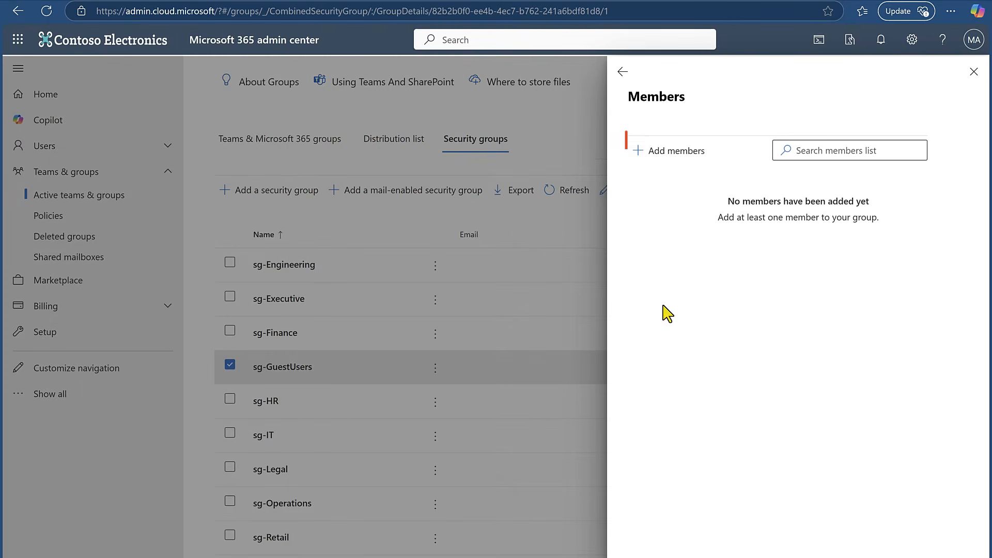
pyautogui.click(659, 156)
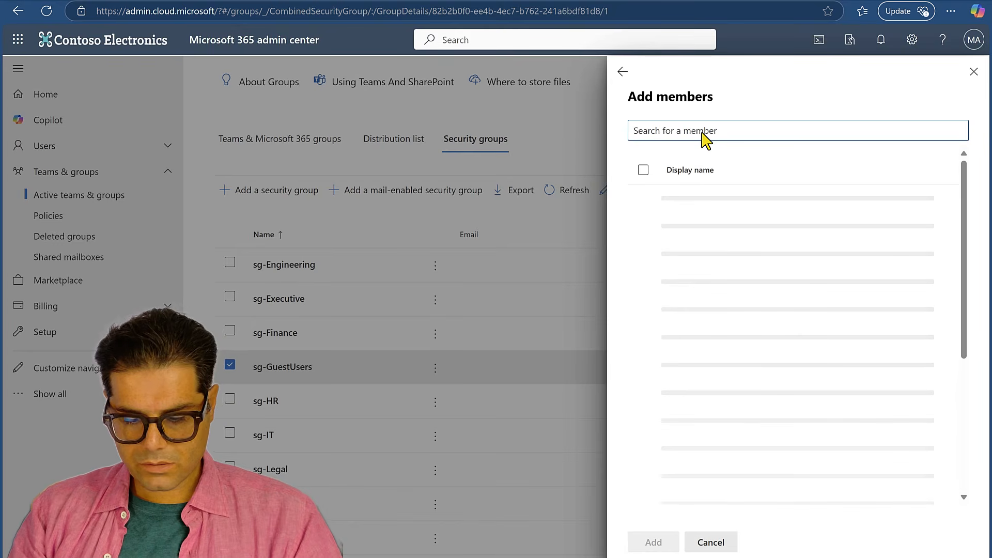
pyautogui.write('nesto')
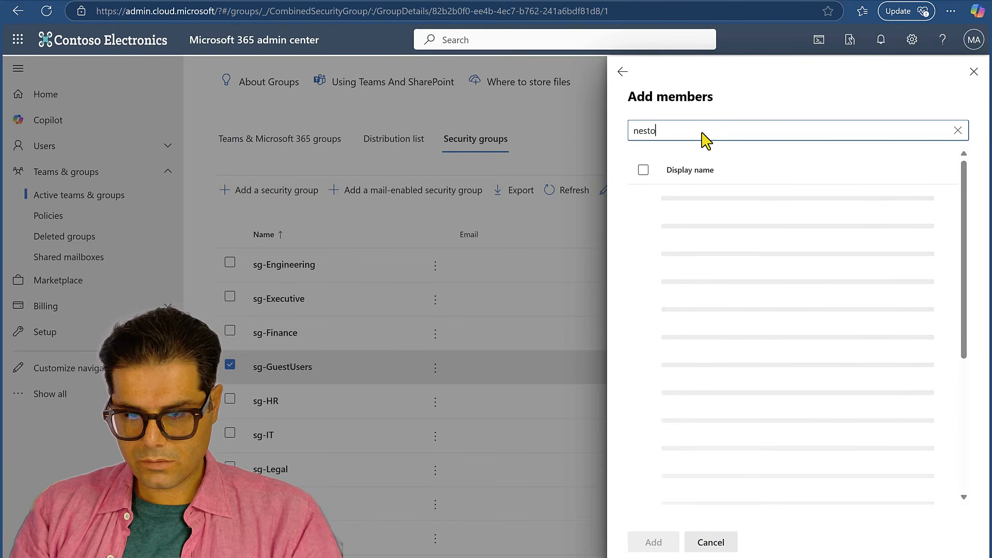
pyautogui.write('r')
pyautogui.click(643, 205)
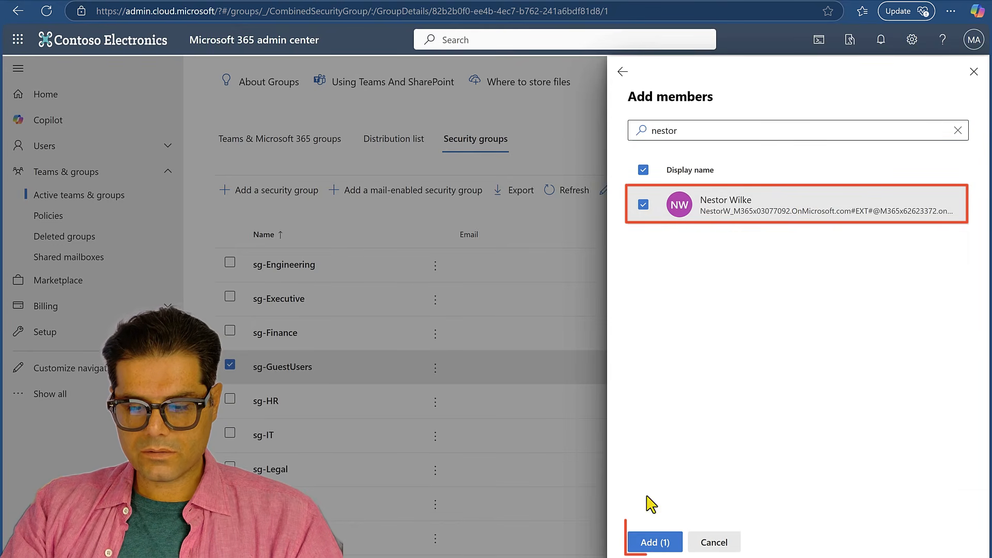
pyautogui.click(670, 542)
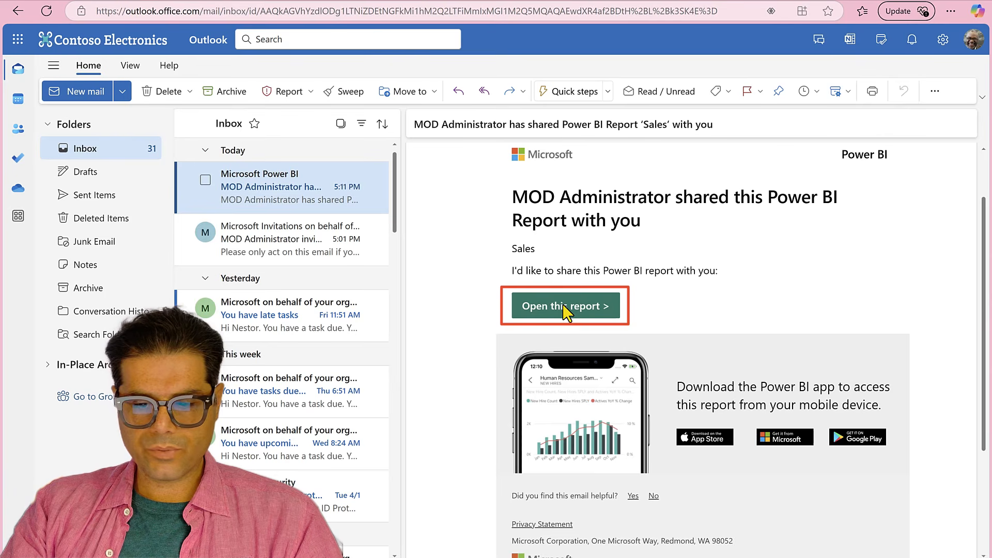
# - Recheck the guest's access by opening the shared Sales report from the sharing email in the guest's Outlook inbox
pyautogui.click(566, 312)
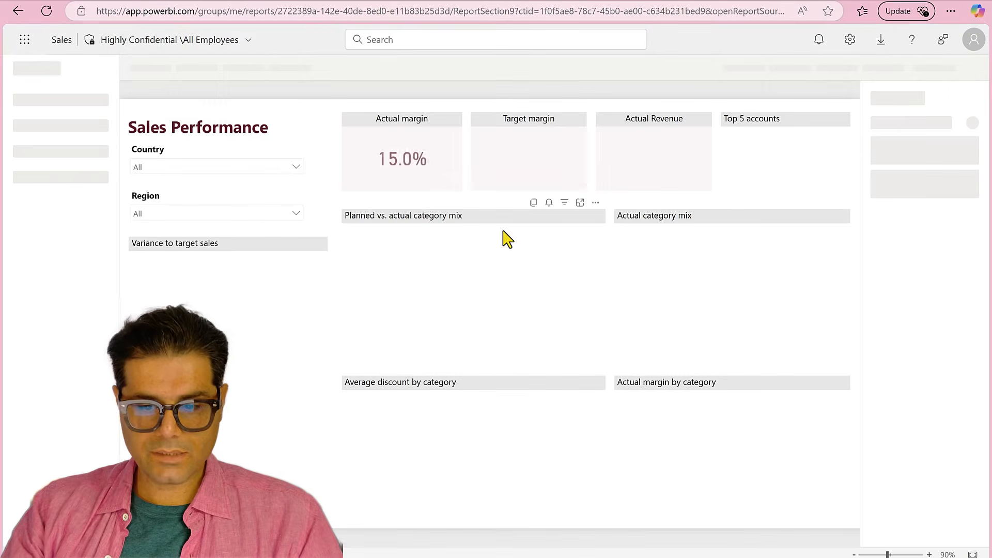